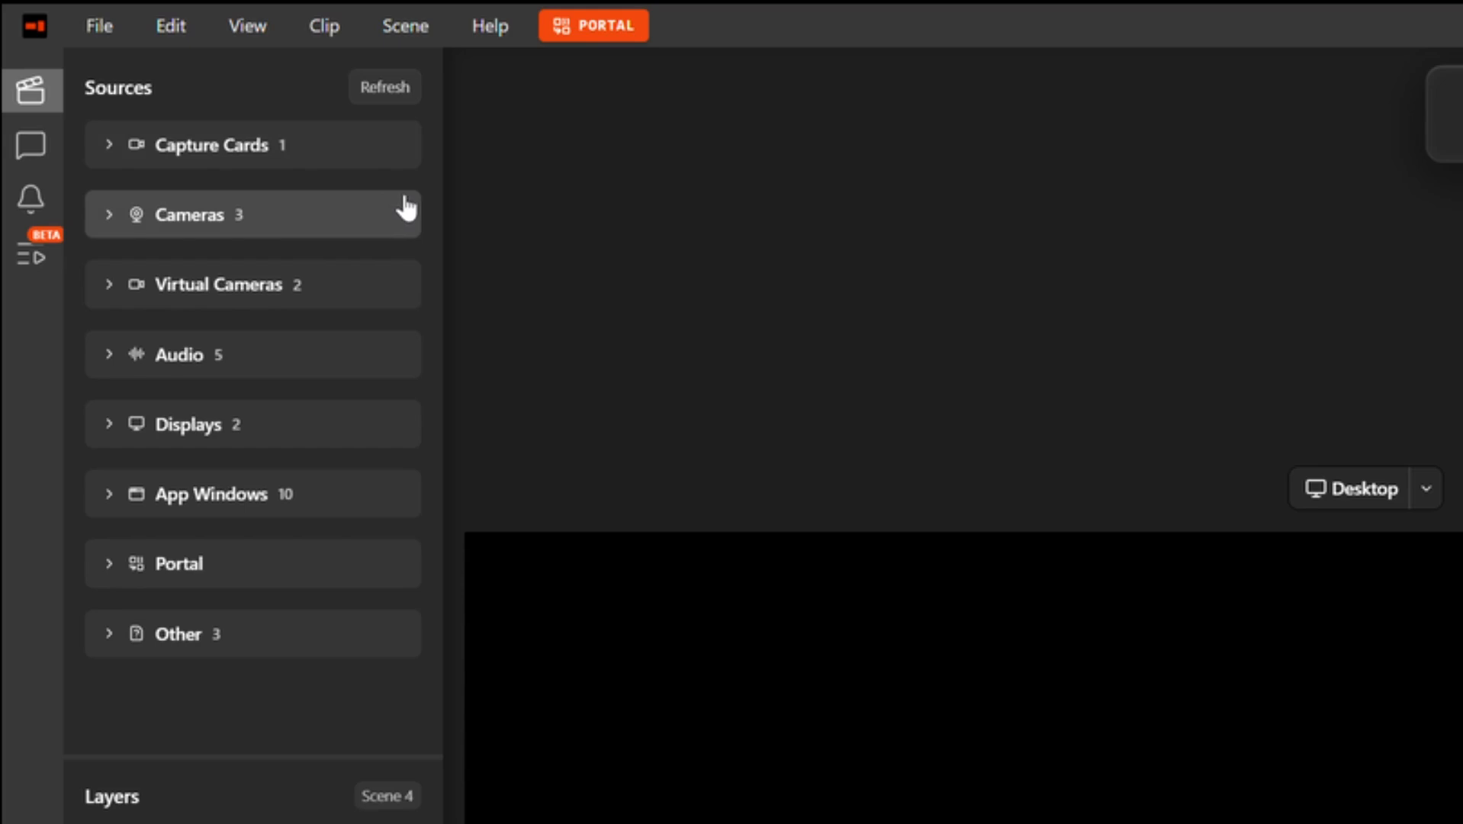
Step: Add the Elgato 4K X capture card to Scene 4 and position it on both canvases
{"action": "left_click", "coordinate": [368, 161]}
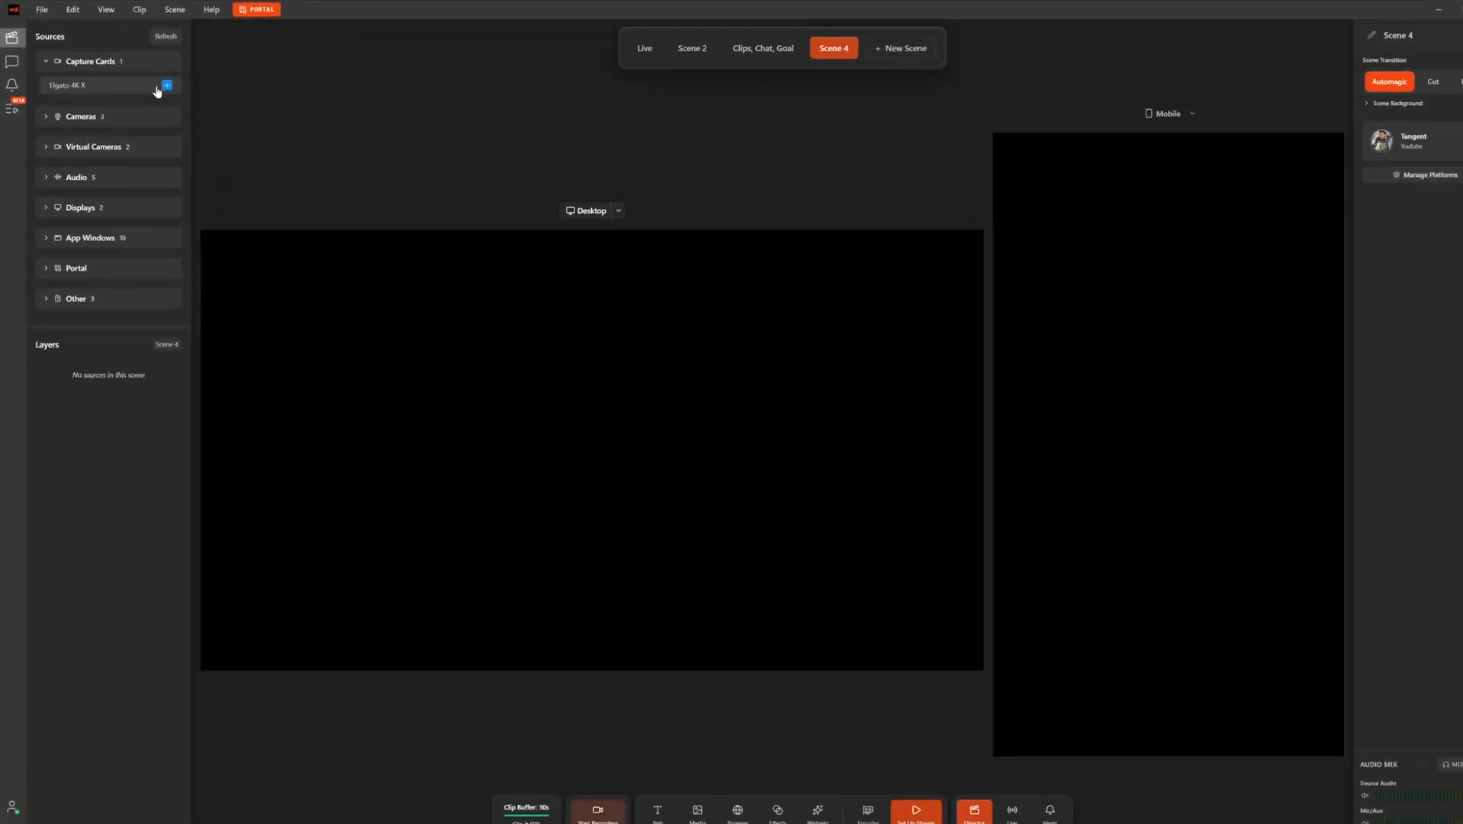
{"action": "left_click", "coordinate": [162, 83]}
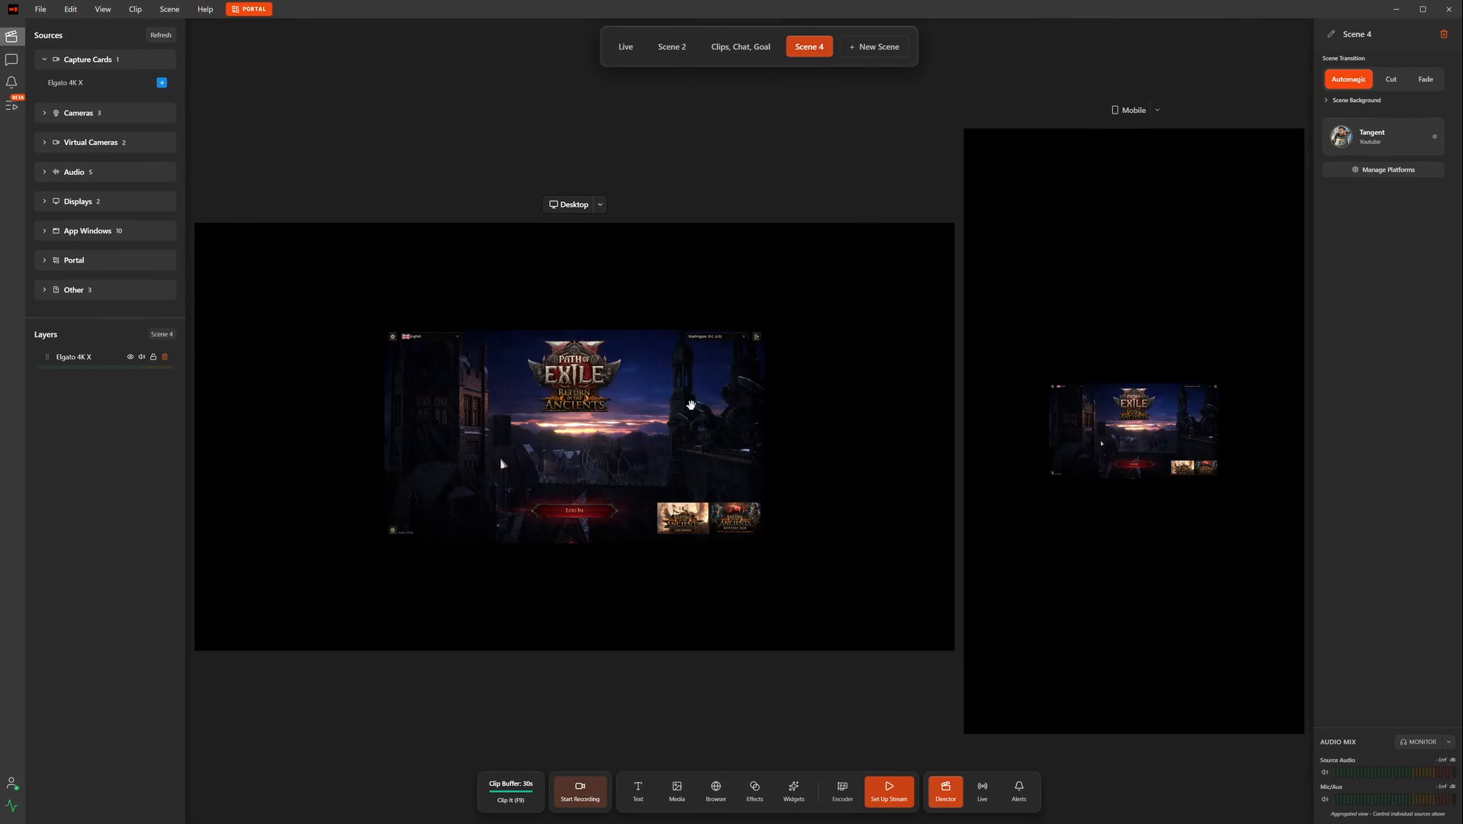
{"action": "left_click", "coordinate": [595, 432]}
{"action": "left_click_drag", "start_coordinate": [595, 431], "coordinate": [445, 381]}
{"action": "left_click_drag", "start_coordinate": [1168, 440], "coordinate": [1066, 186]}
Step: Adjust the game feed, then make it fill the Desktop and Mobile canvases
{"action": "left_click_drag", "start_coordinate": [318, 304], "coordinate": [418, 290]}
{"action": "left_click_drag", "start_coordinate": [715, 479], "coordinate": [783, 496]}
{"action": "left_click_drag", "start_coordinate": [585, 389], "coordinate": [589, 417]}
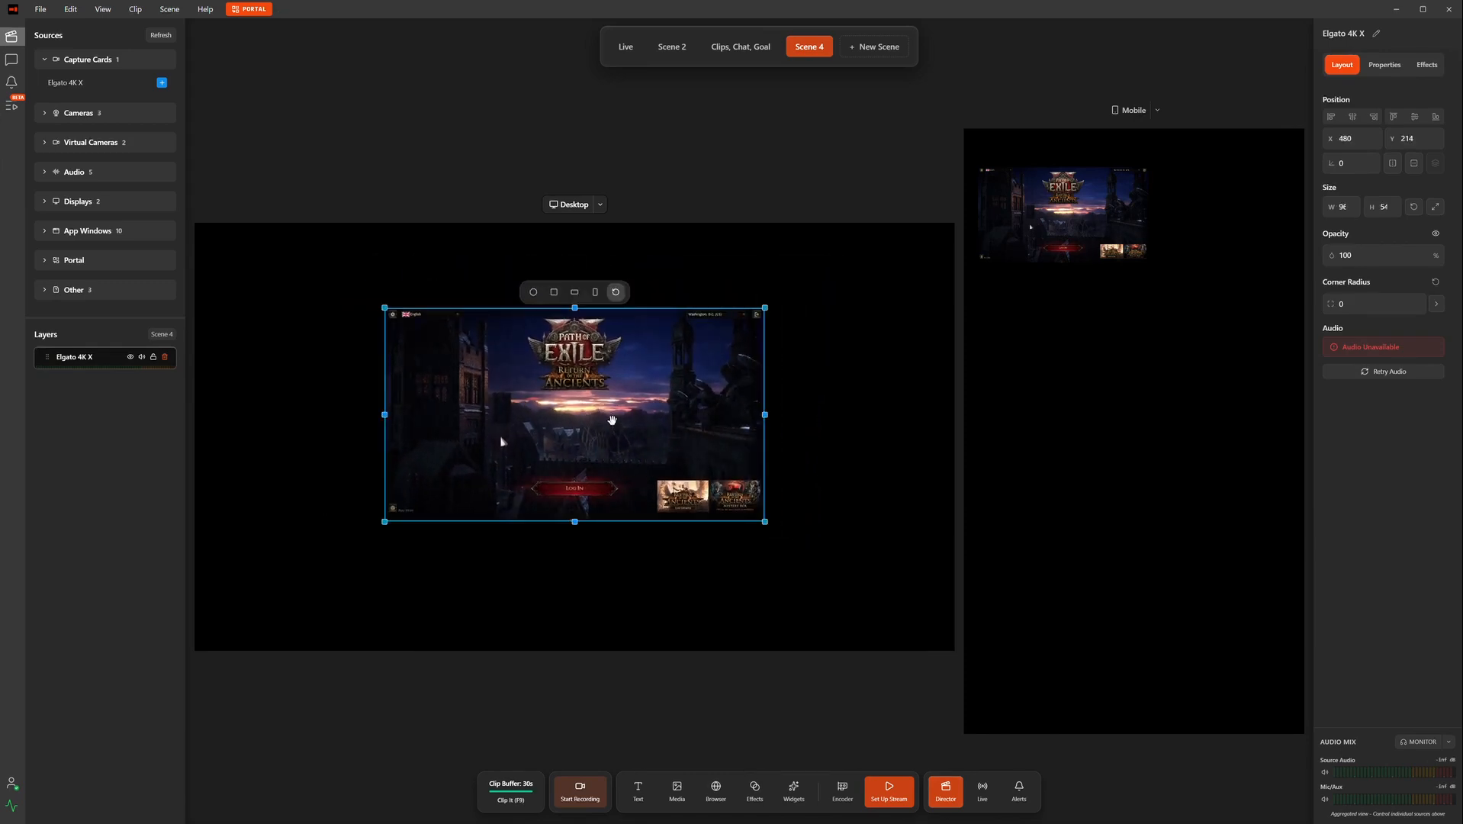
{"action": "mouse_move", "coordinate": [612, 419]}
{"action": "left_mouse_down"}
{"action": "mouse_move", "coordinate": [645, 390]}
{"action": "mouse_move", "coordinate": [623, 417]}
{"action": "left_mouse_up"}
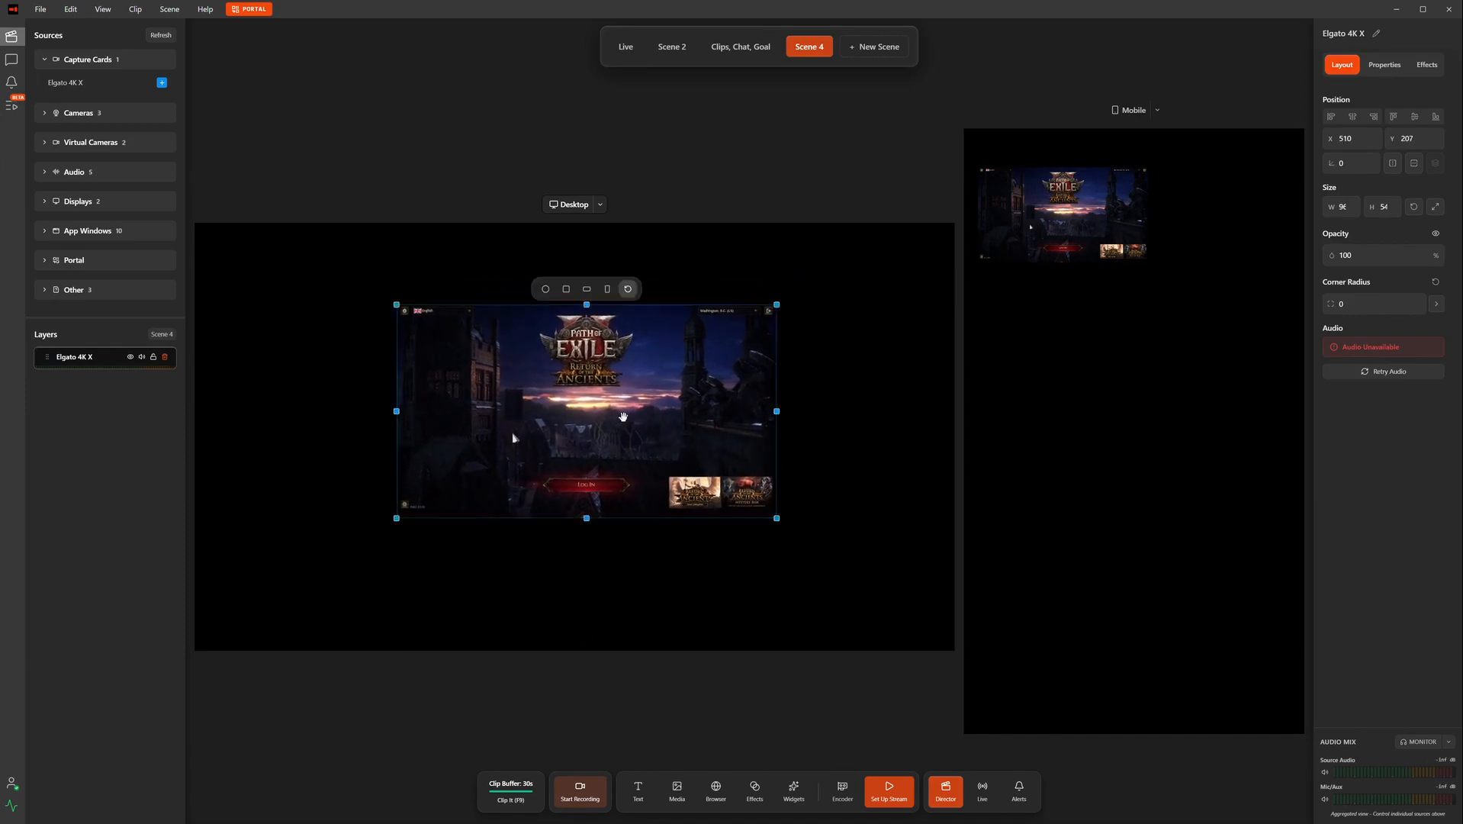
{"action": "double_click", "coordinate": [598, 405]}
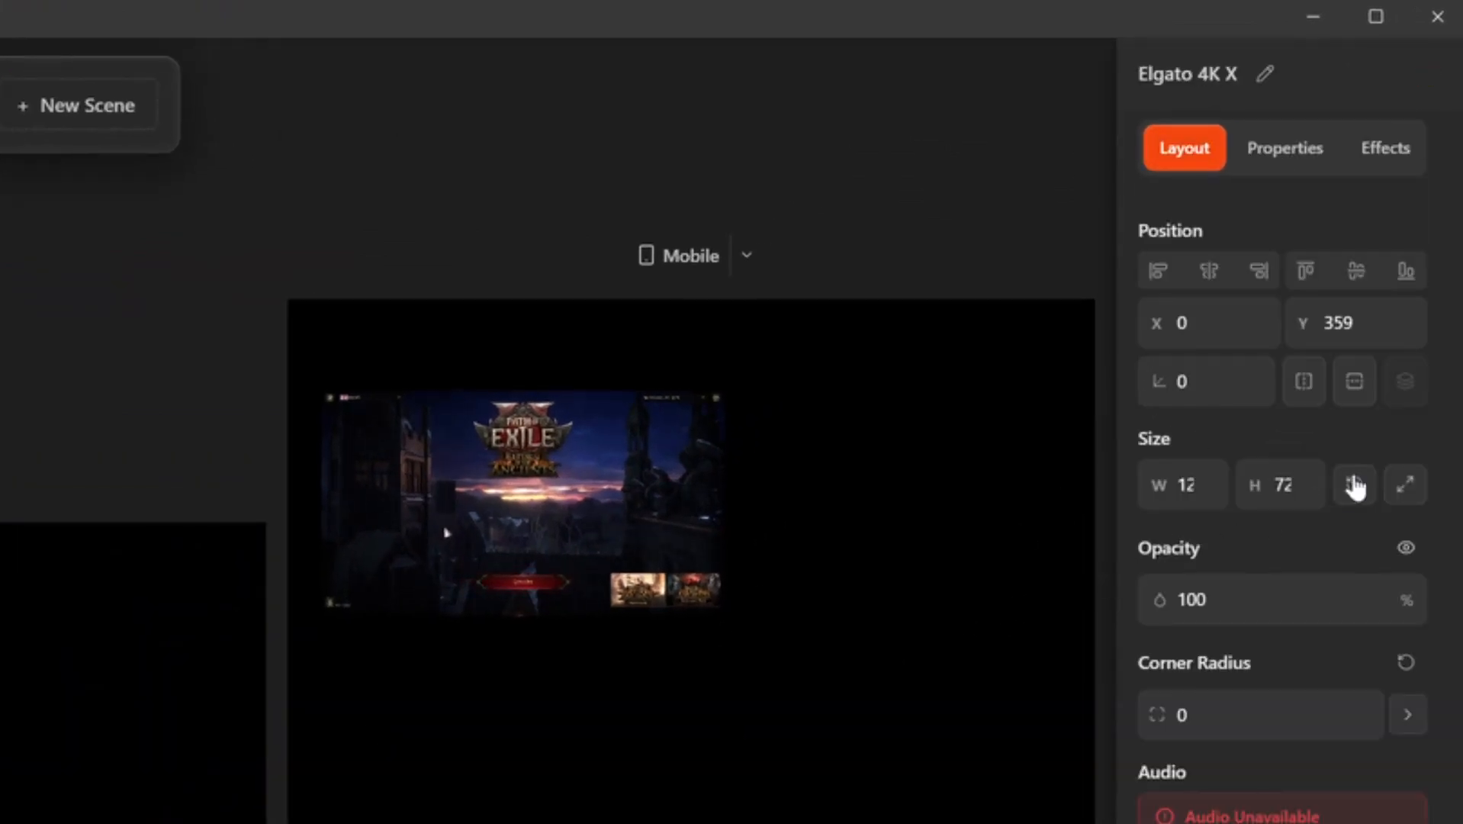
{"action": "left_click", "coordinate": [1405, 485]}
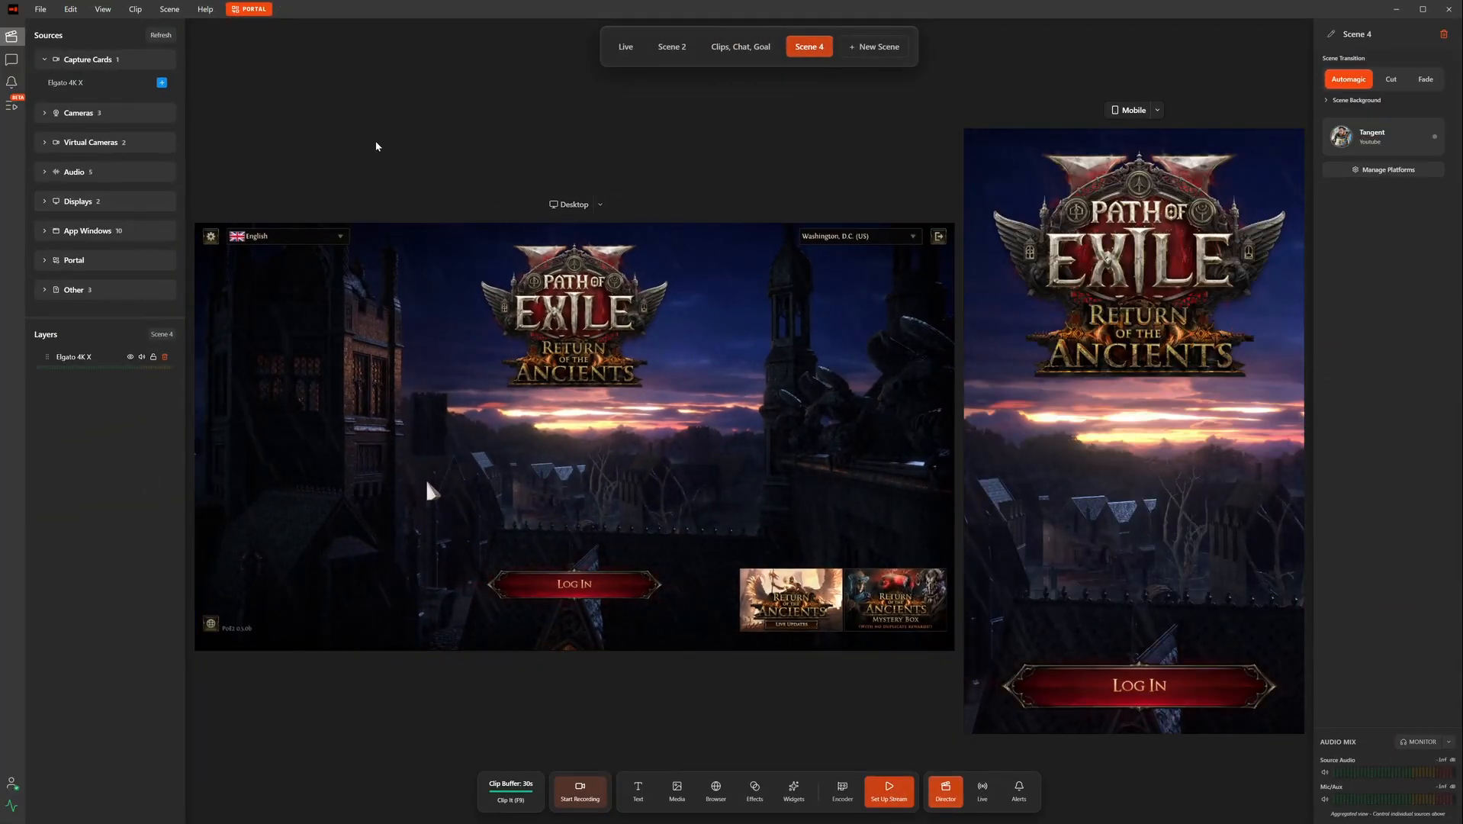
Step: Add the Elgato 4K X audio to Scene 4, toggling Exclude from VOD on and back off
{"action": "left_click", "coordinate": [1042, 377]}
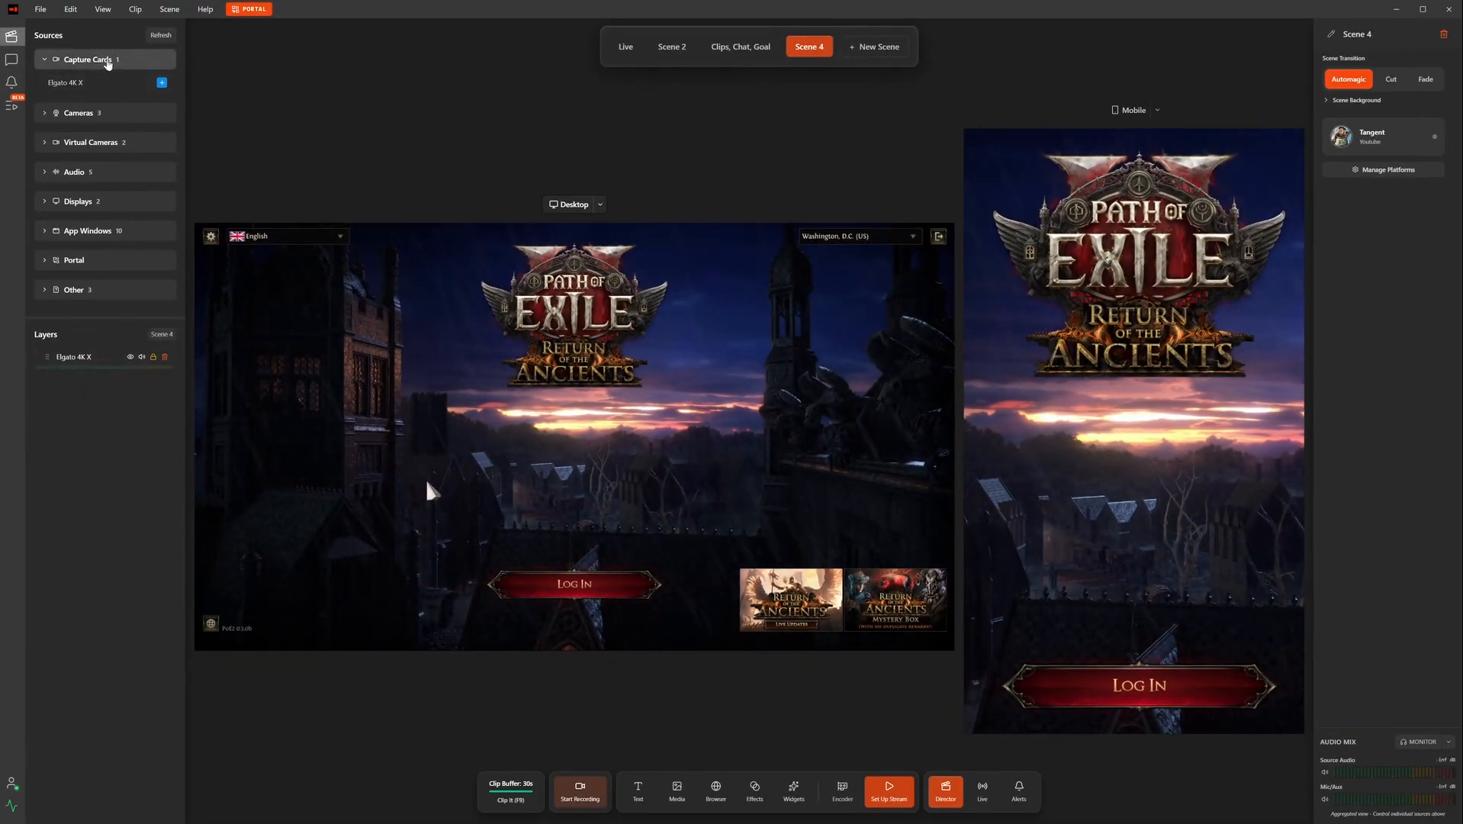
{"action": "left_click", "coordinate": [108, 61]}
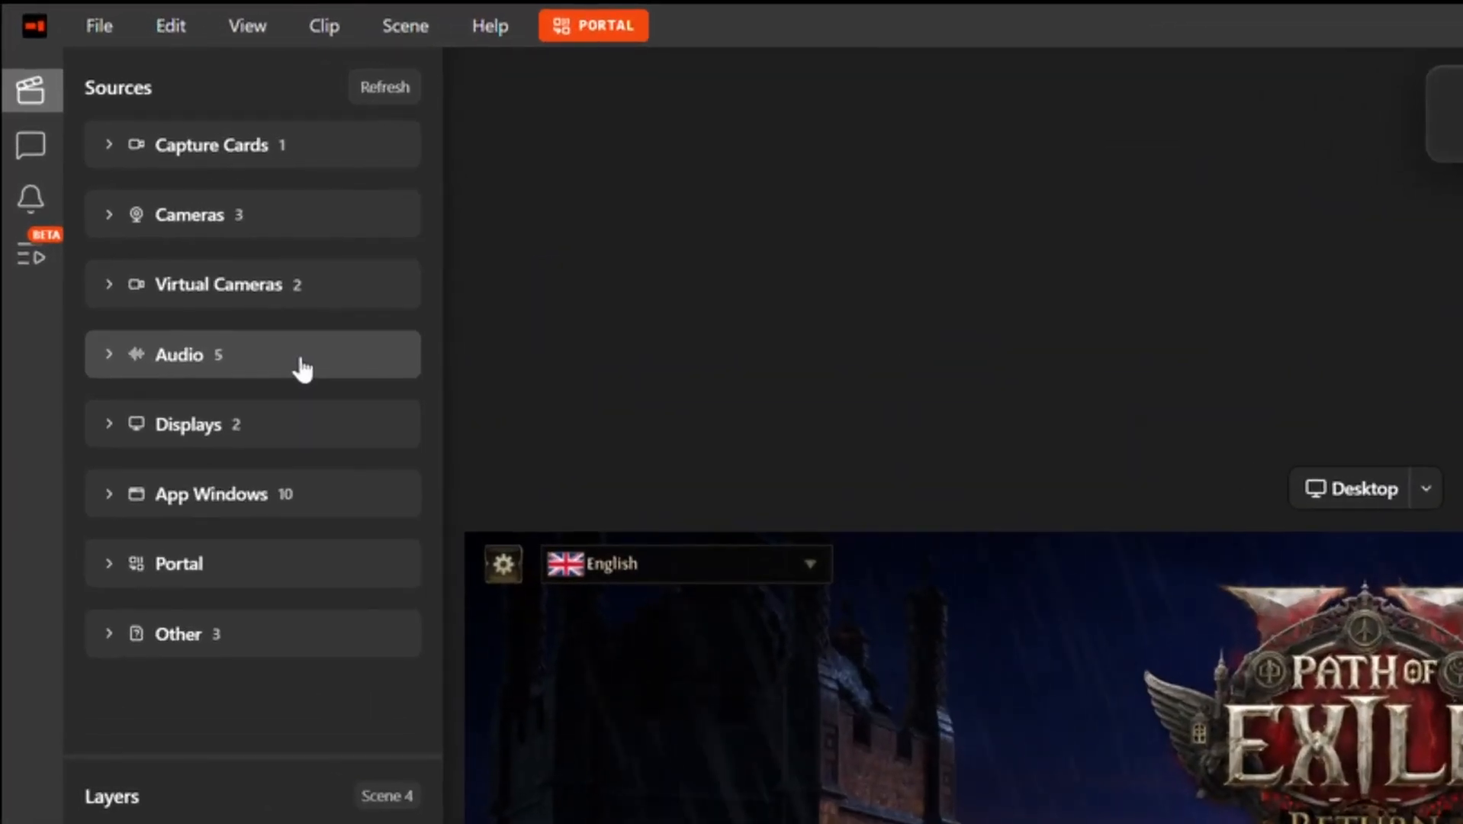
{"action": "left_click", "coordinate": [126, 155]}
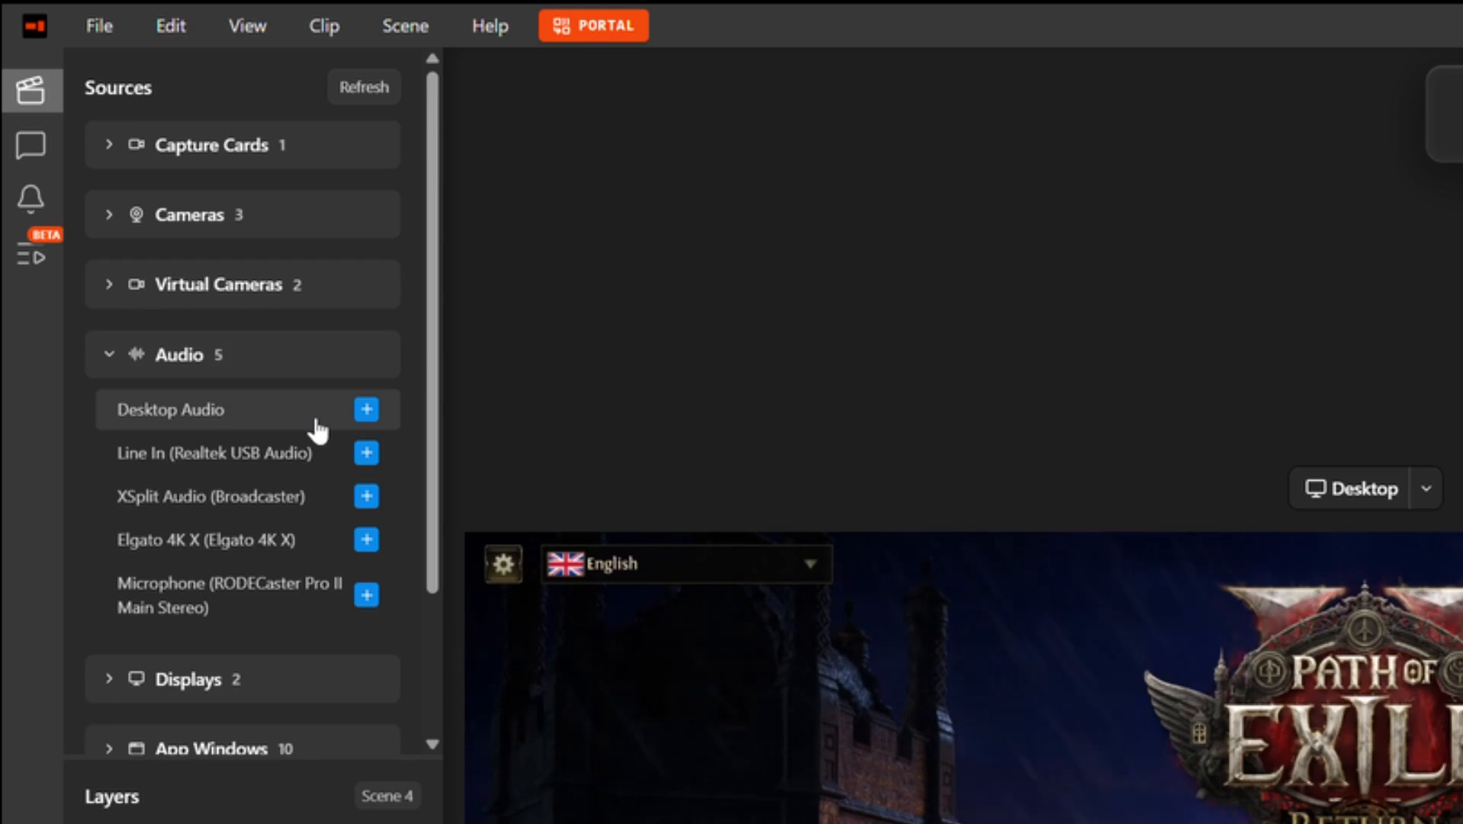
{"action": "left_click", "coordinate": [367, 541]}
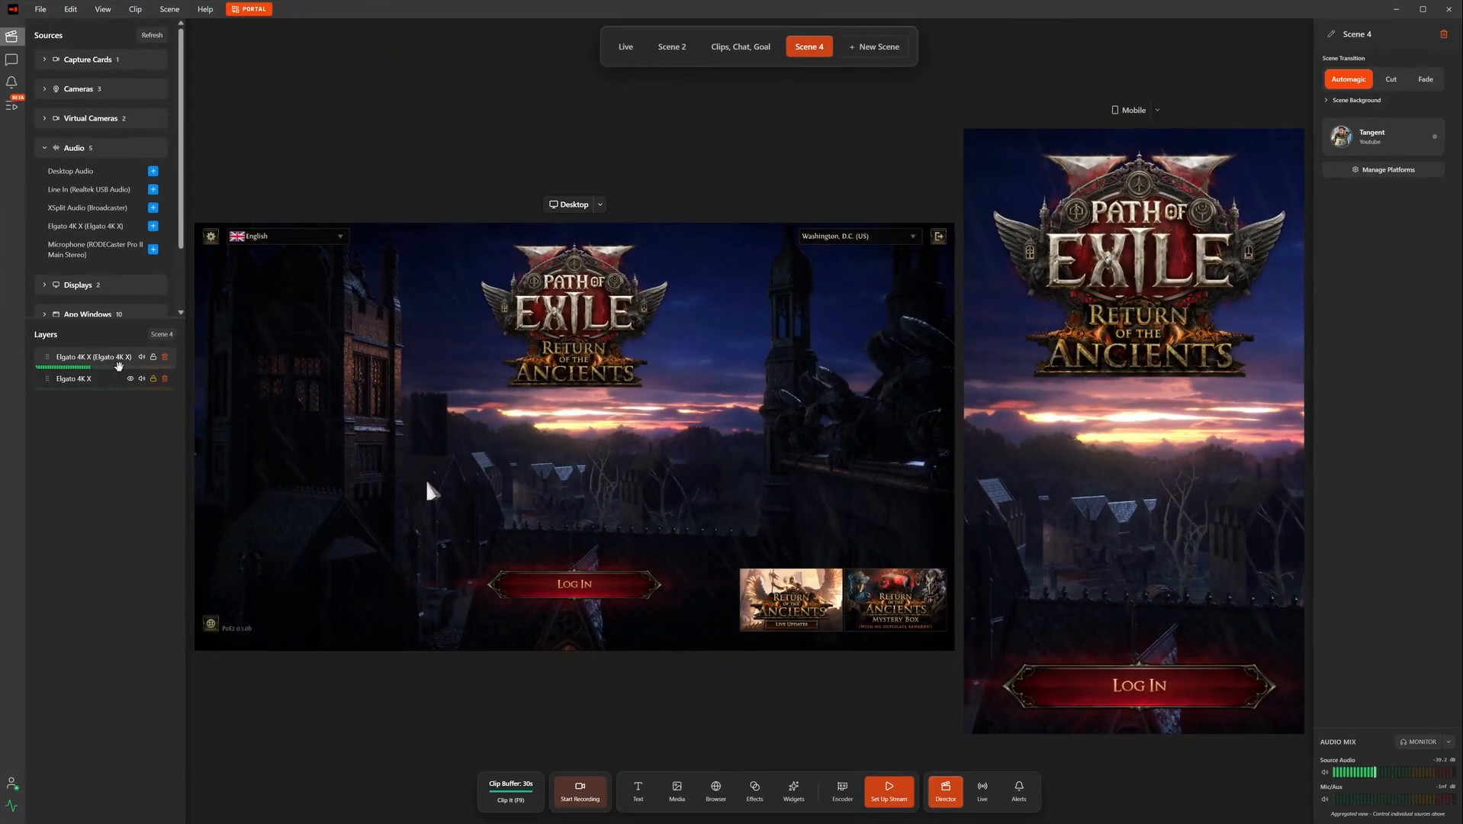
{"action": "left_click", "coordinate": [118, 365]}
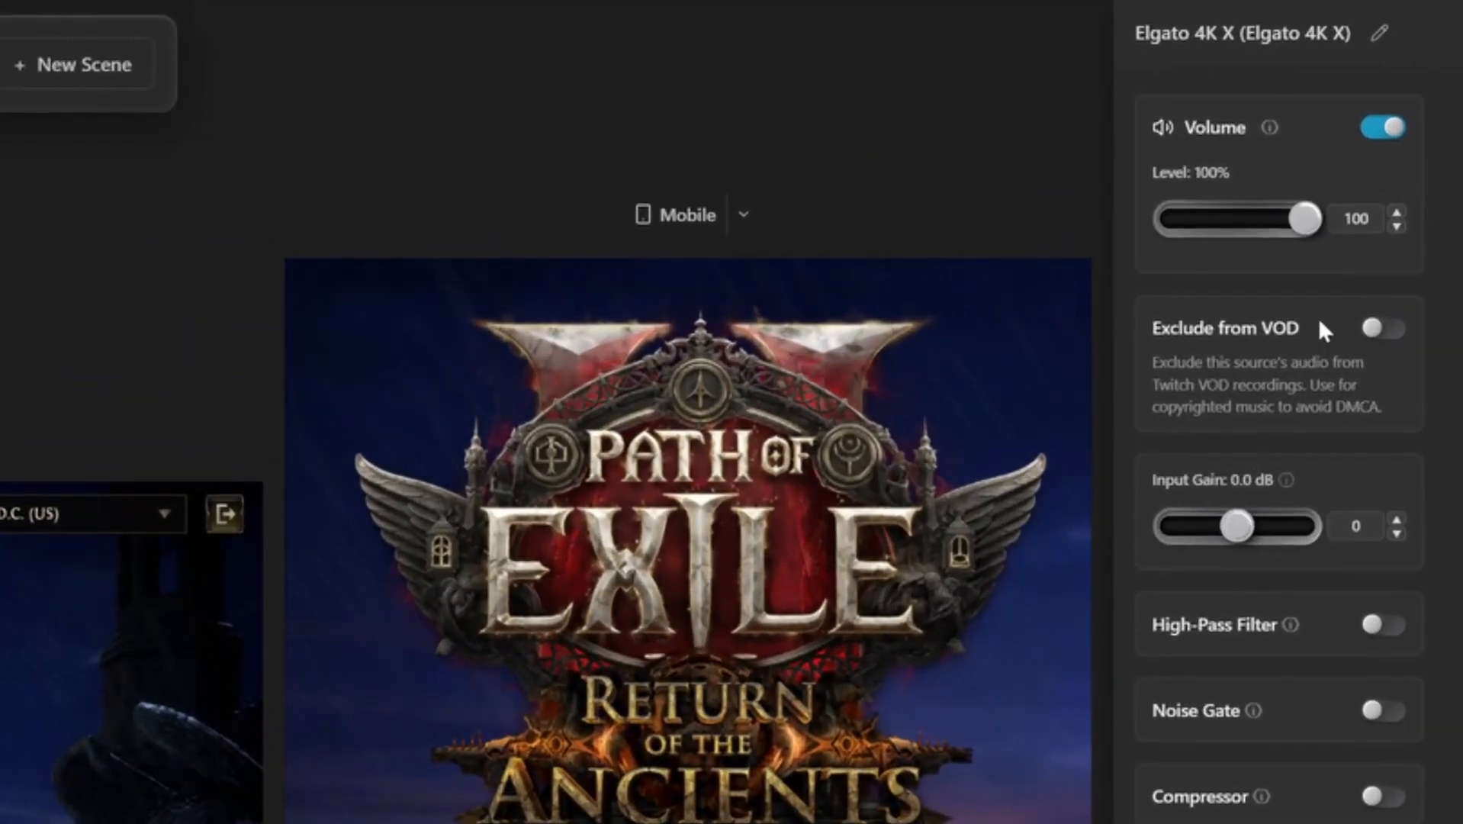
{"action": "left_click", "coordinate": [1377, 335]}
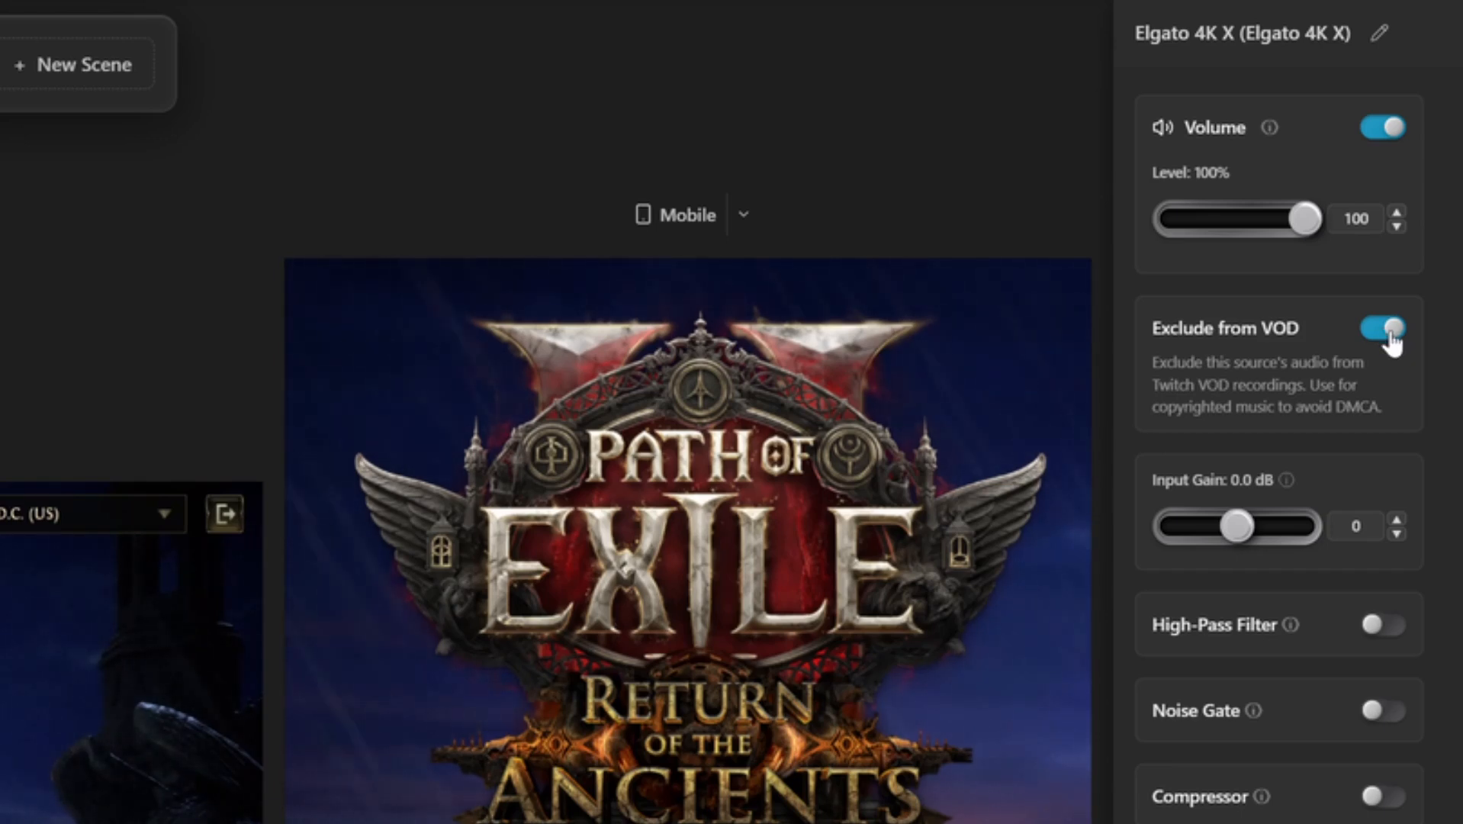
{"action": "left_click", "coordinate": [1388, 329]}
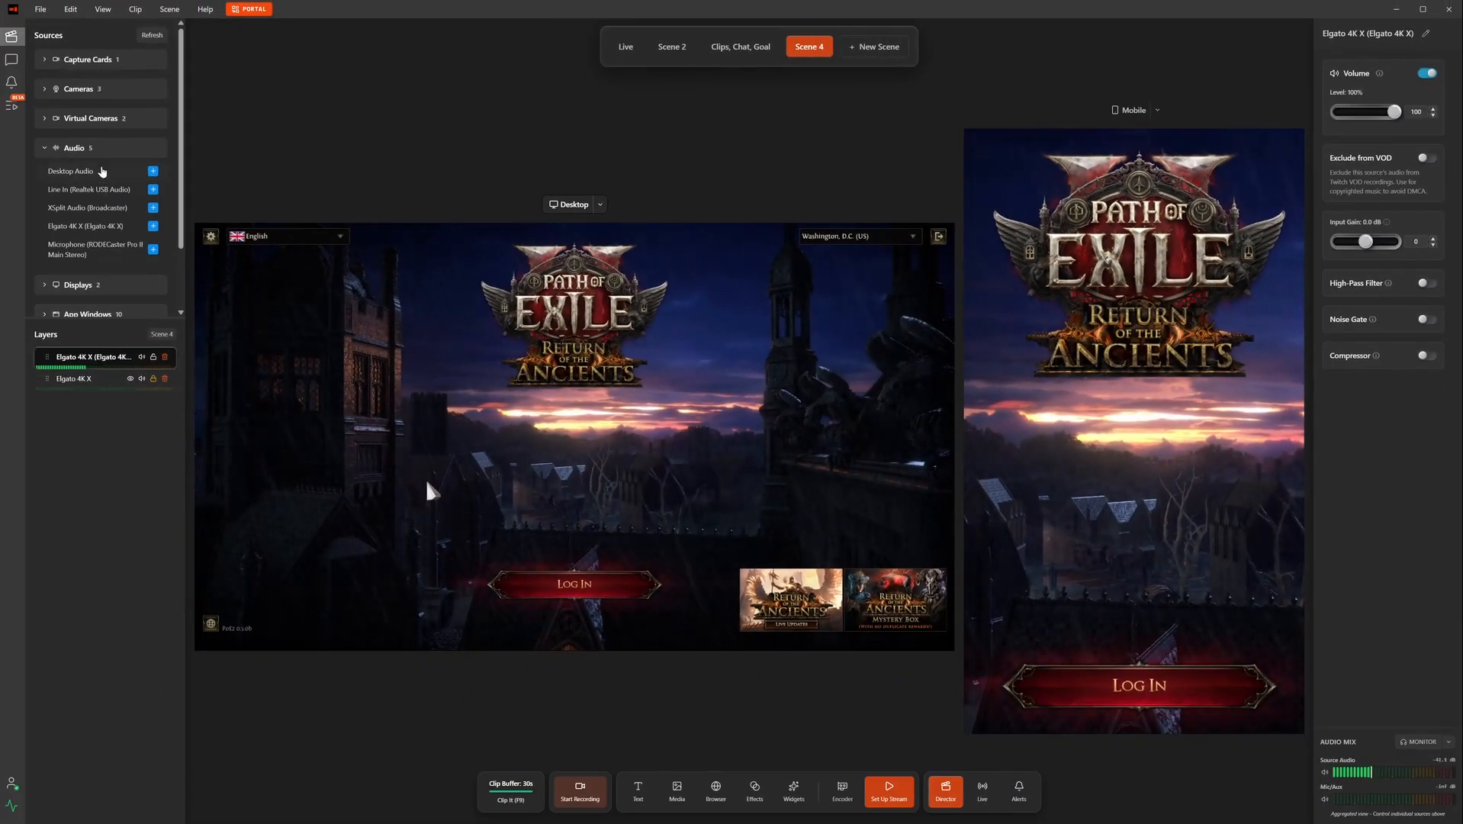
{"action": "left_click", "coordinate": [106, 152]}
Step: Add the RODECaster Pro II mic, adjust its volume and enable Noise Gate at -36 dB threshold
{"action": "left_click", "coordinate": [106, 149]}
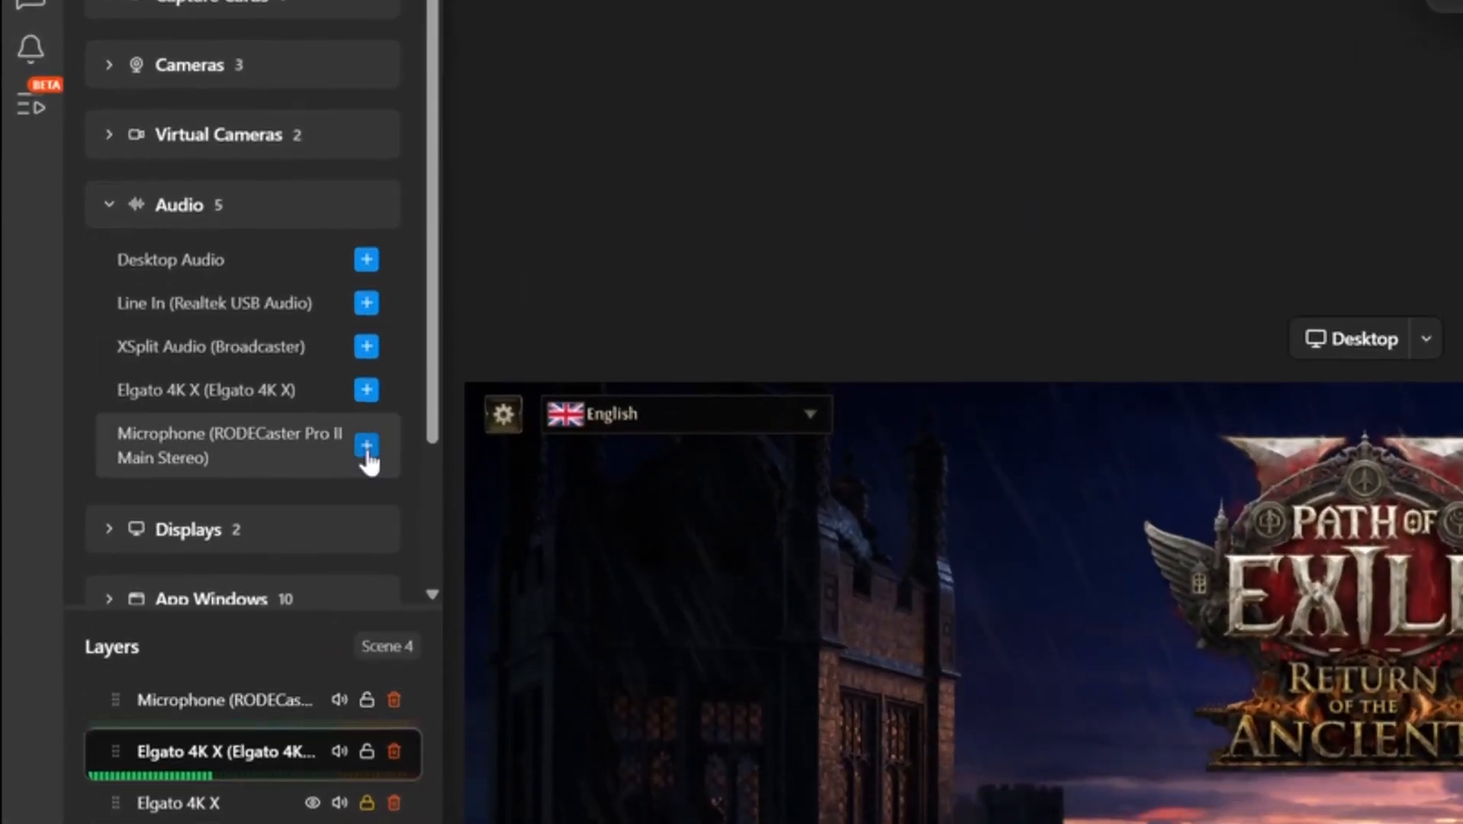
{"action": "left_click", "coordinate": [158, 256]}
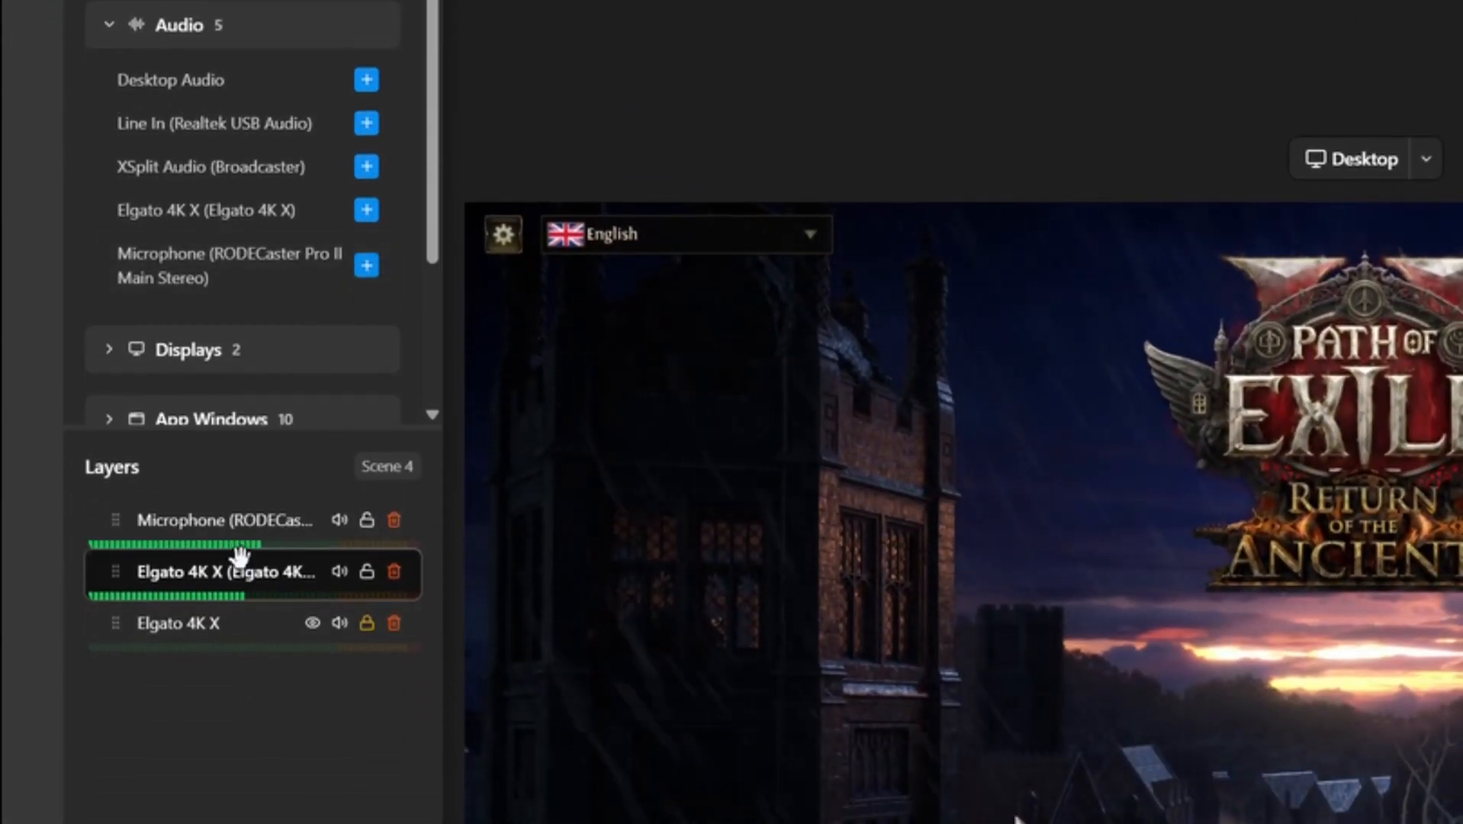
{"action": "left_click", "coordinate": [285, 534]}
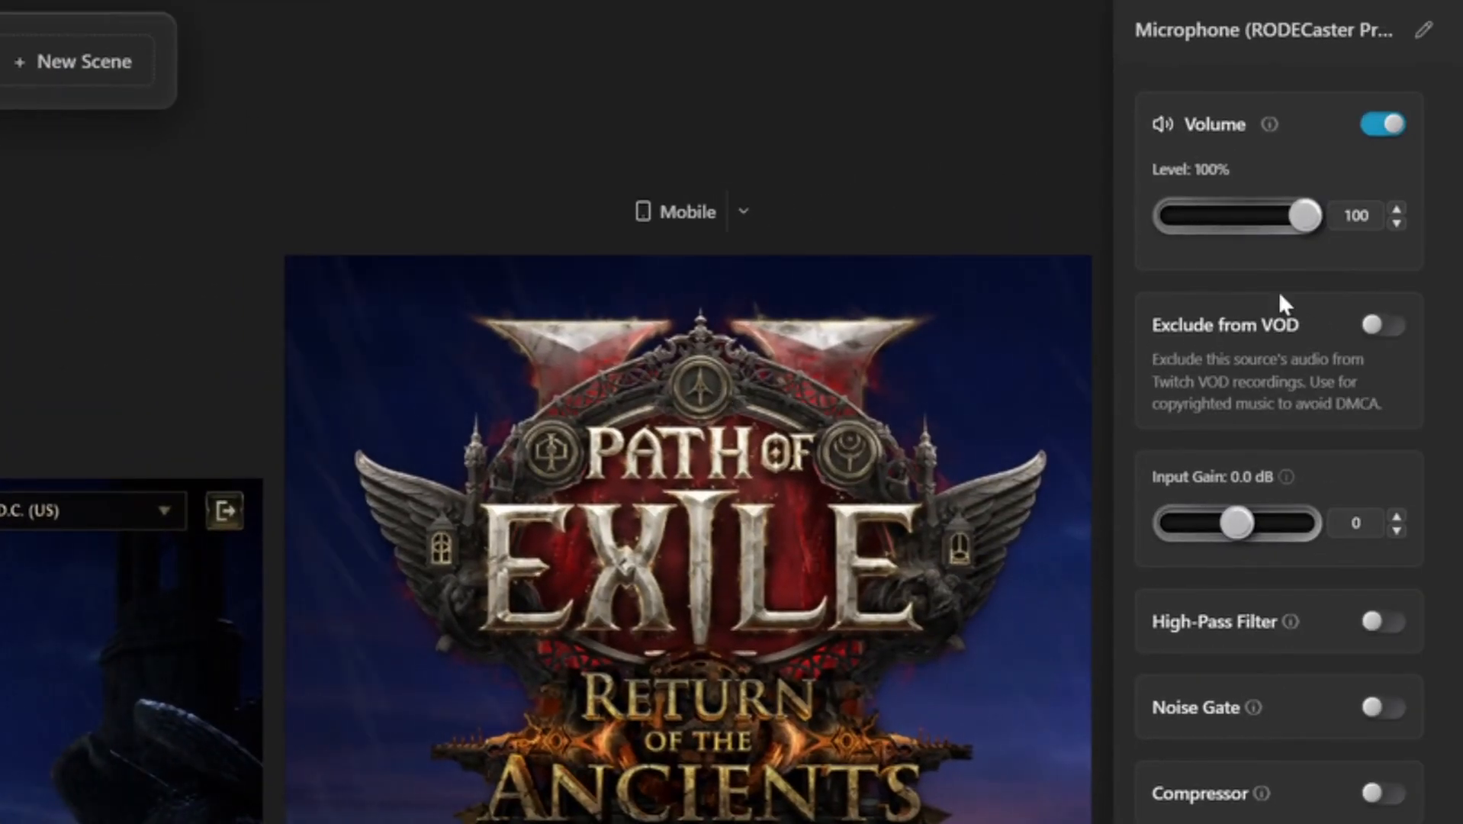
{"action": "mouse_move", "coordinate": [1295, 220]}
{"action": "left_mouse_down"}
{"action": "mouse_move", "coordinate": [1203, 215]}
{"action": "mouse_move", "coordinate": [1316, 217]}
{"action": "left_mouse_up"}
{"action": "left_click", "coordinate": [1382, 709]}
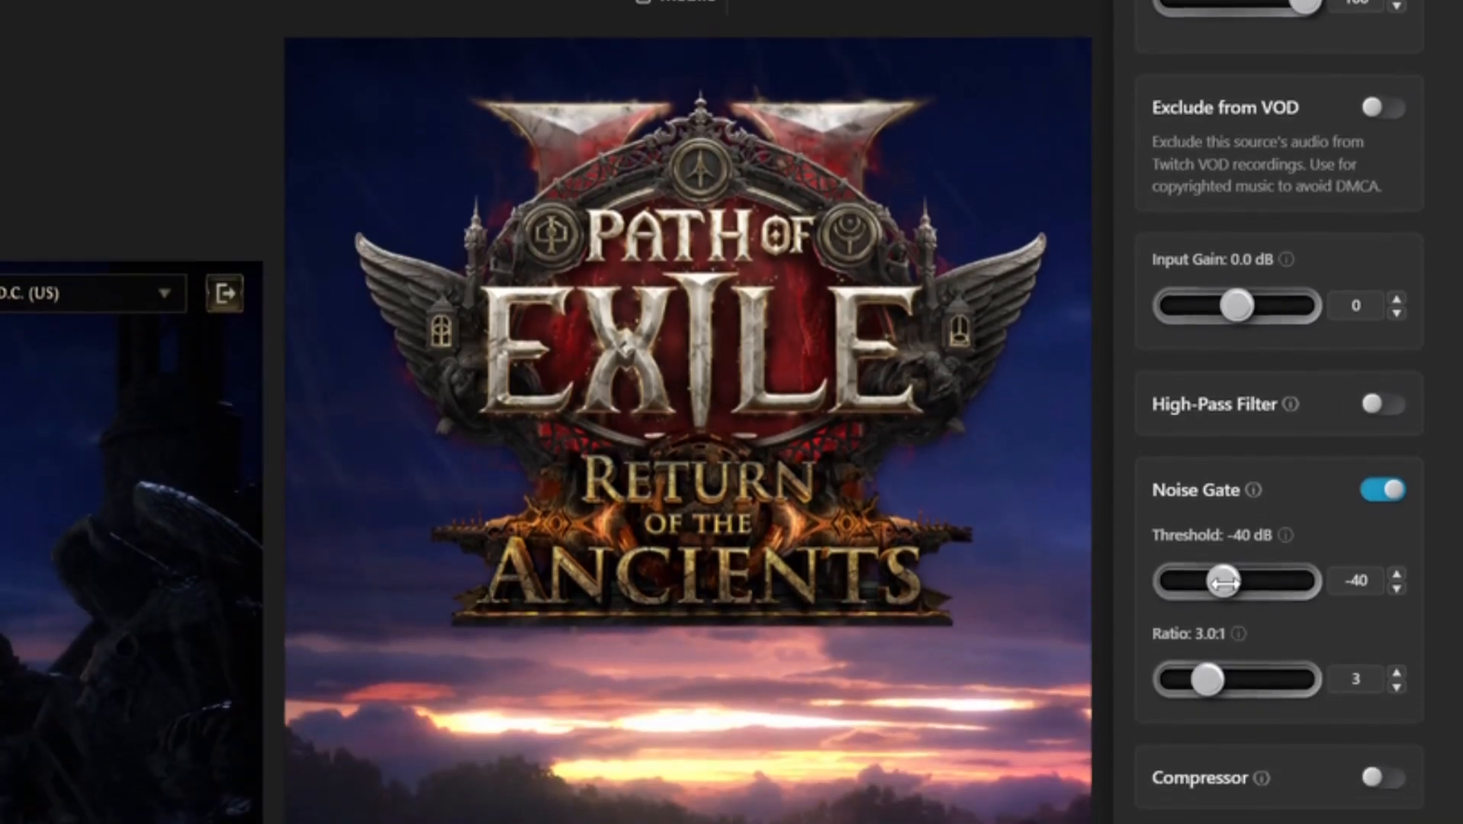
{"action": "left_click_drag", "start_coordinate": [1224, 684], "coordinate": [1232, 684]}
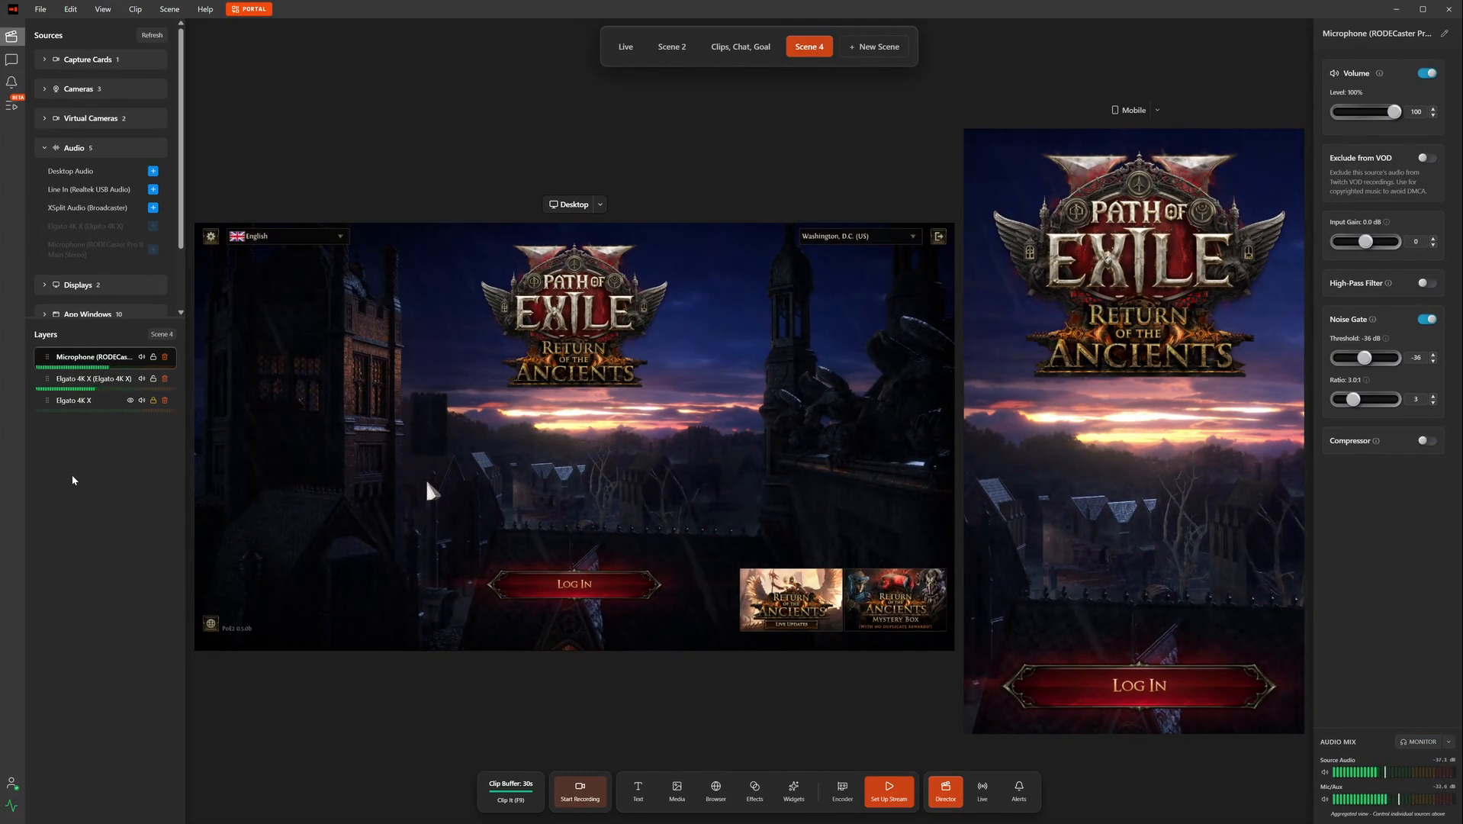
Step: Add the OBSBOT Tiny 3 webcam, placing it bottom-right on desktop and at the top on mobile
{"action": "left_click", "coordinate": [119, 156]}
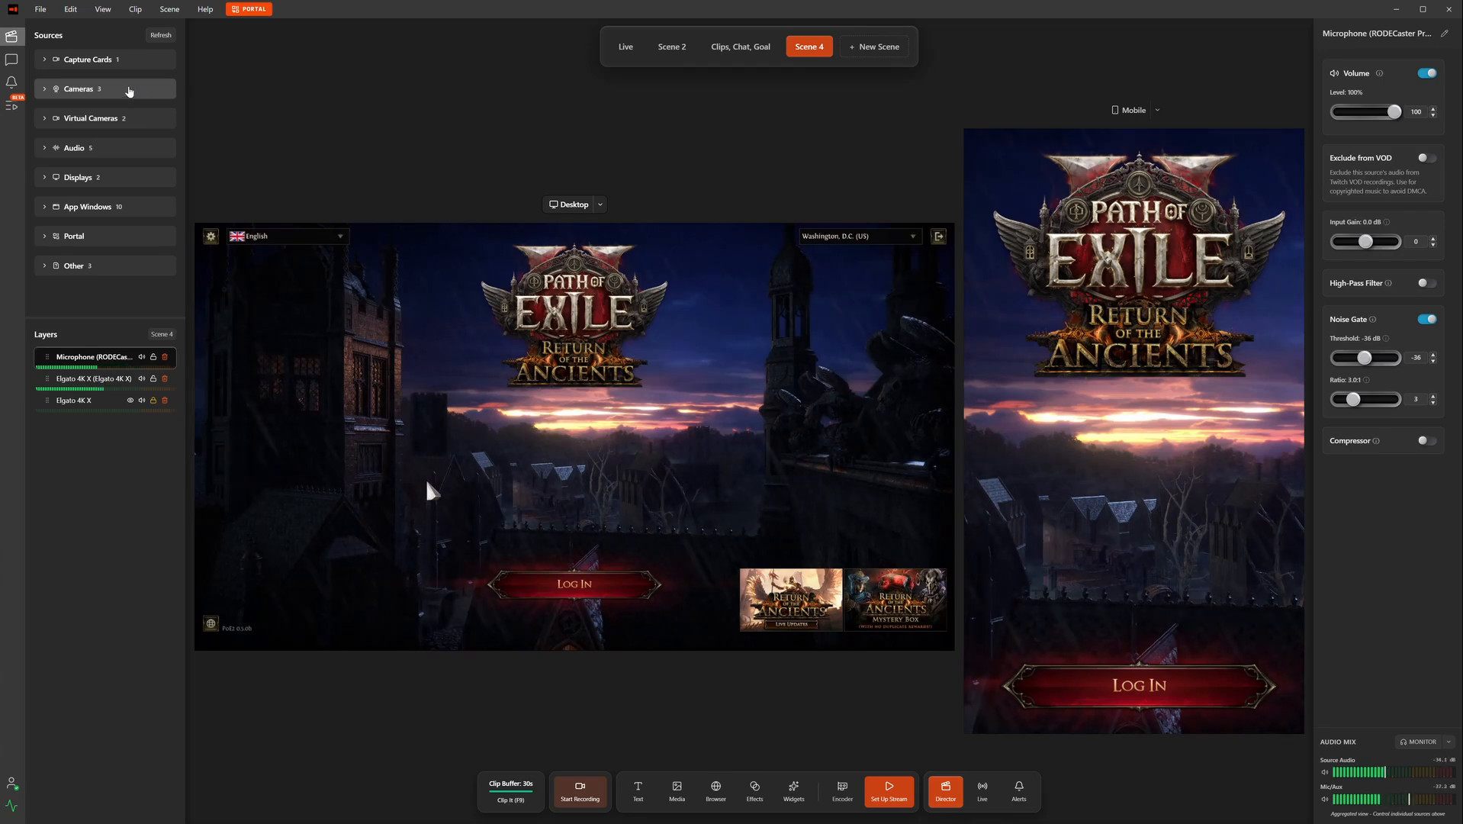
{"action": "left_click", "coordinate": [137, 93]}
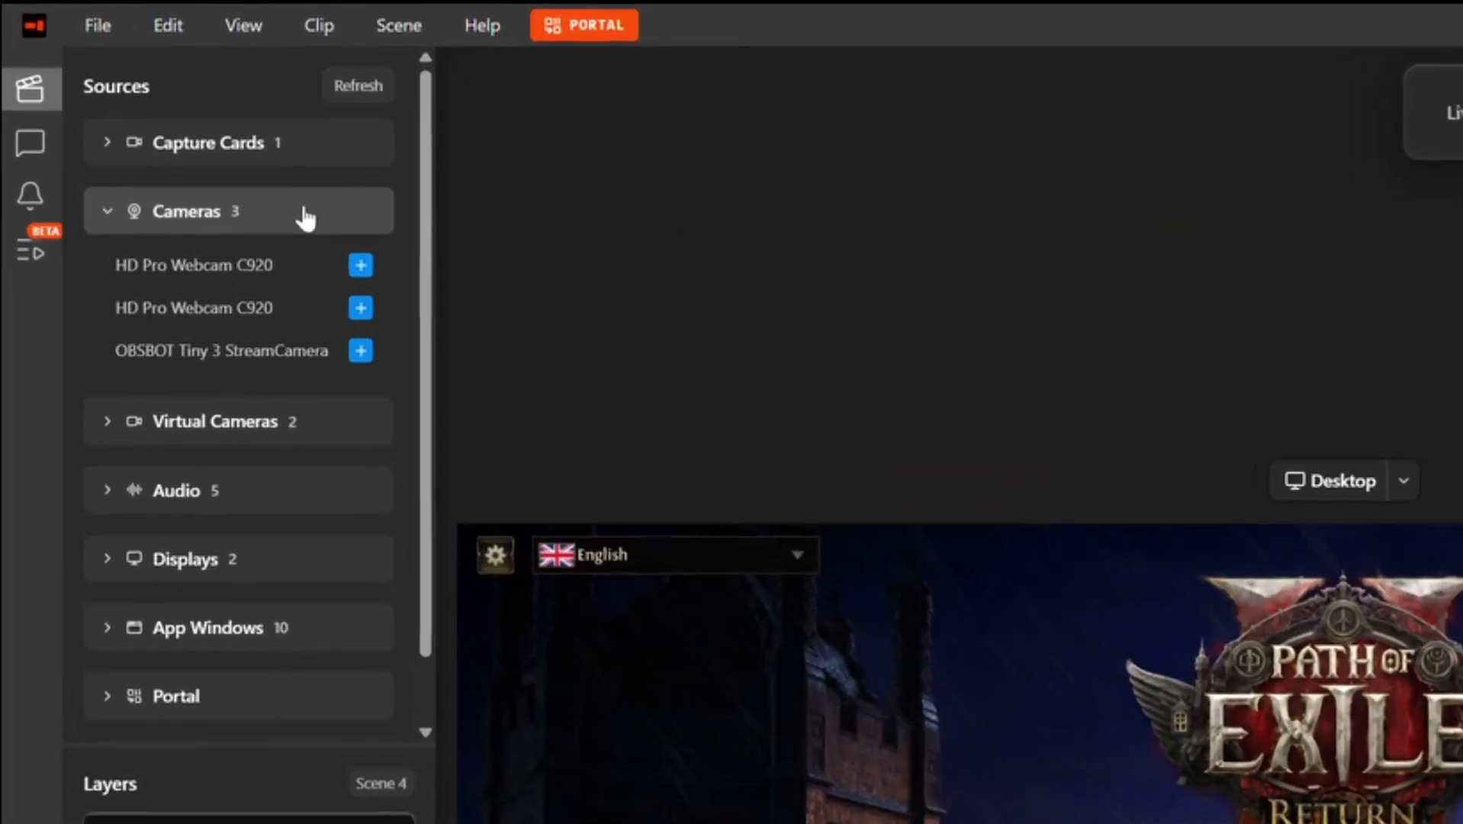
{"action": "left_click", "coordinate": [366, 356]}
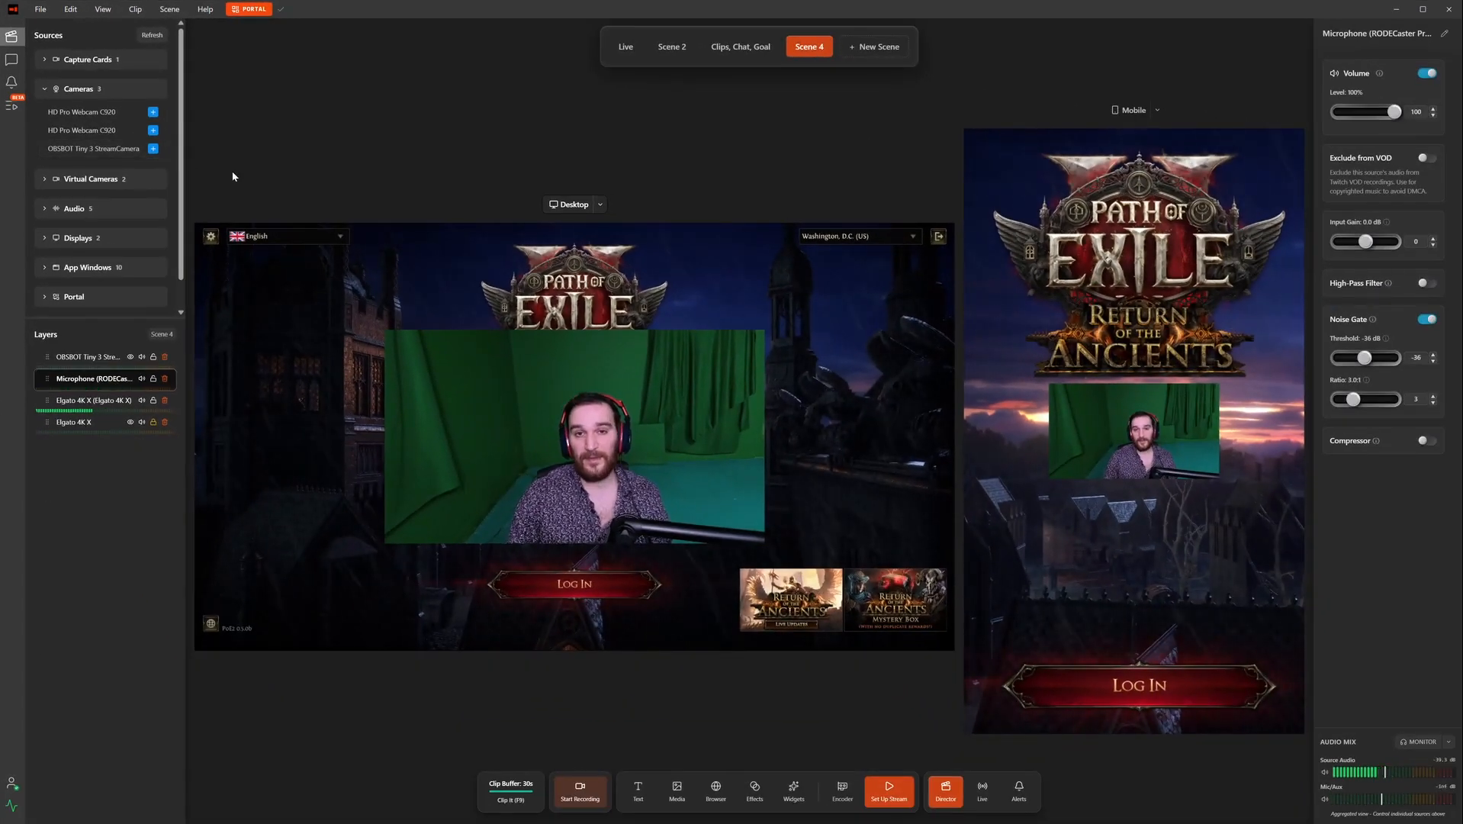
{"action": "left_click_drag", "start_coordinate": [532, 395], "coordinate": [721, 502]}
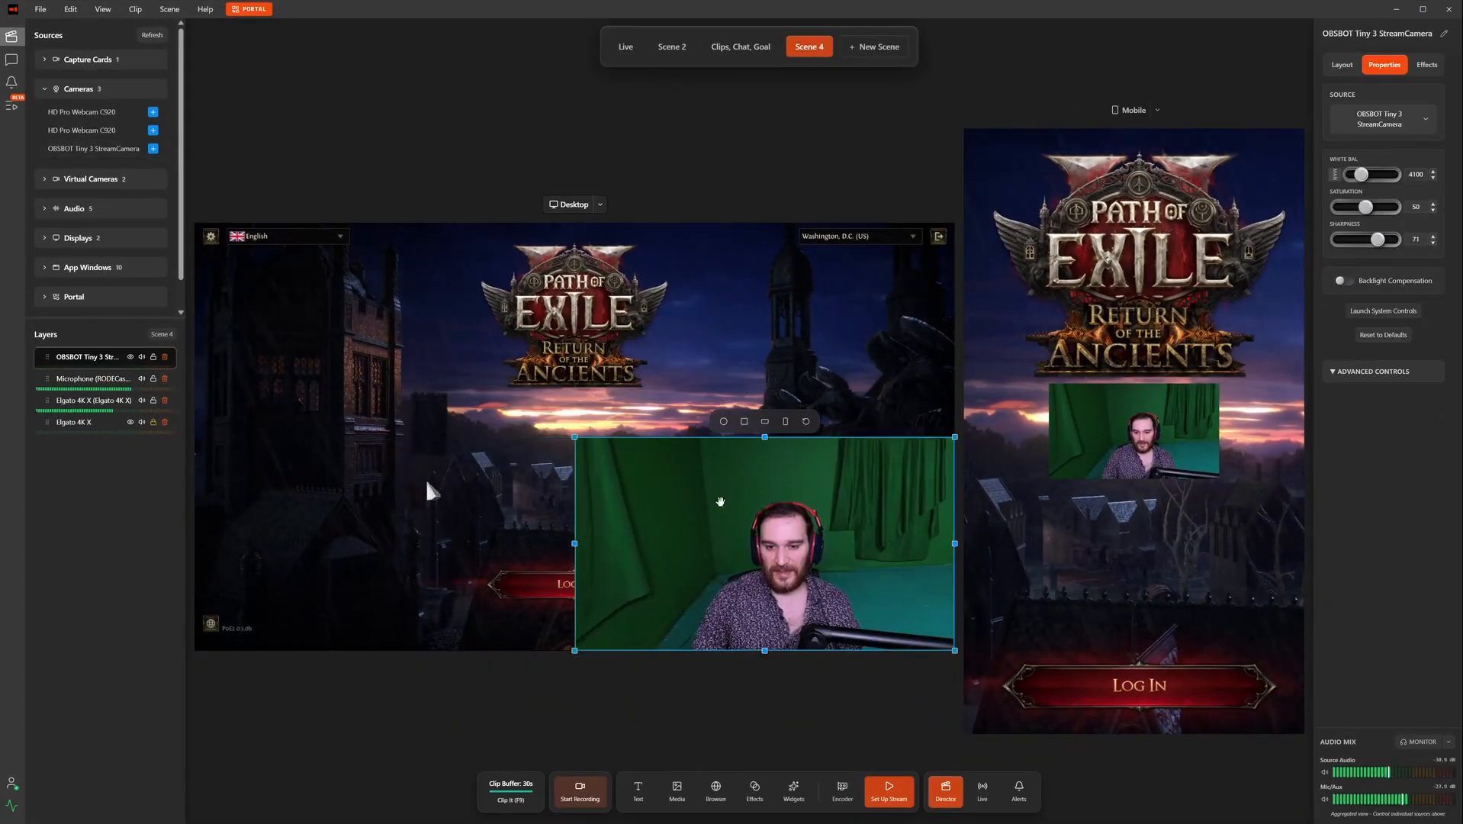
{"action": "mouse_move", "coordinate": [629, 489]}
{"action": "left_mouse_down"}
{"action": "mouse_move", "coordinate": [382, 359]}
{"action": "mouse_move", "coordinate": [589, 454]}
{"action": "mouse_move", "coordinate": [614, 489]}
{"action": "left_mouse_up"}
{"action": "left_click_drag", "start_coordinate": [1119, 419], "coordinate": [1129, 175]}
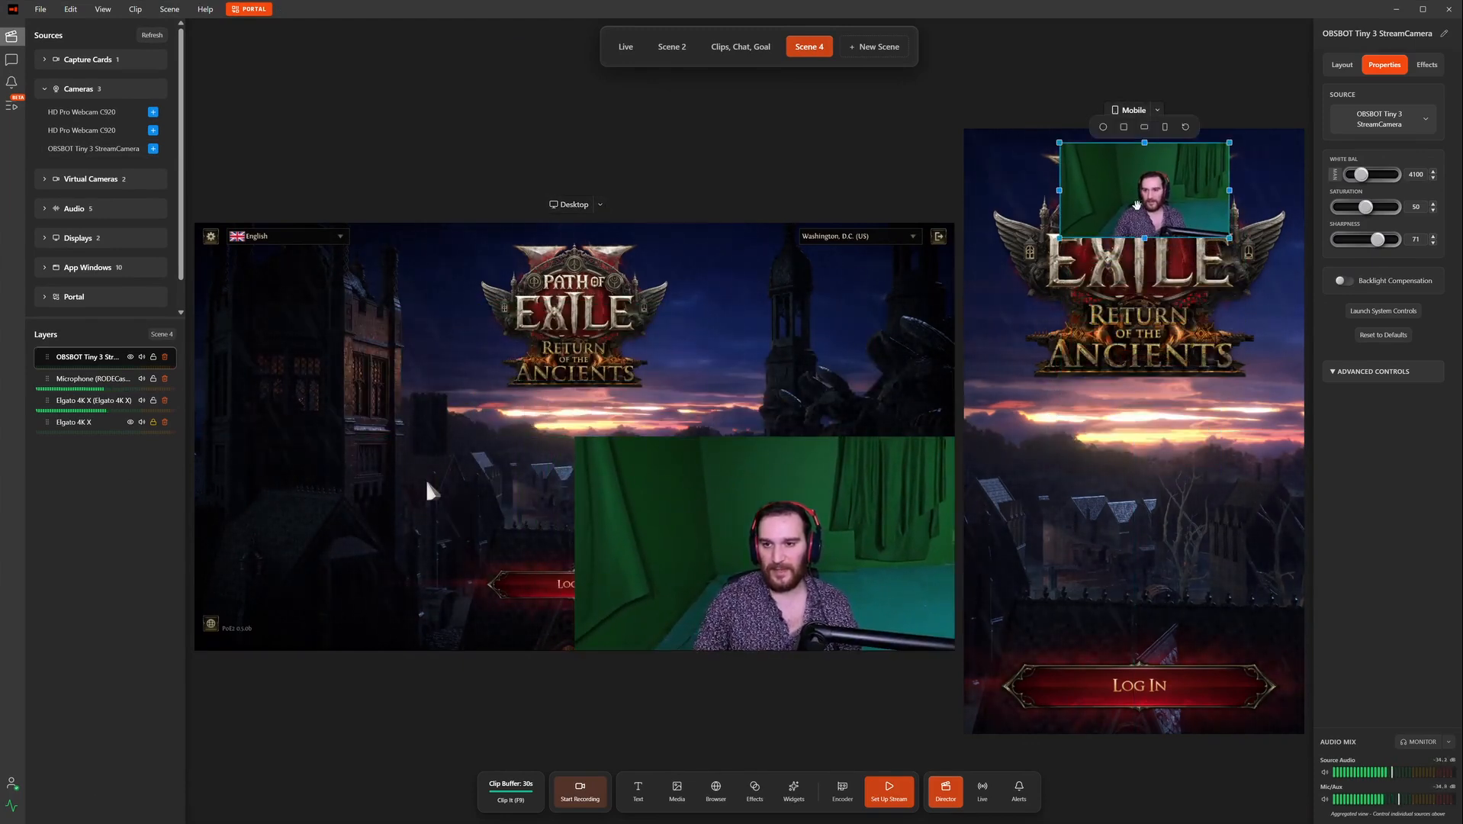
Step: Shrink the desktop webcam into the bottom-right corner of the desktop canvas
{"action": "left_click", "coordinate": [620, 492]}
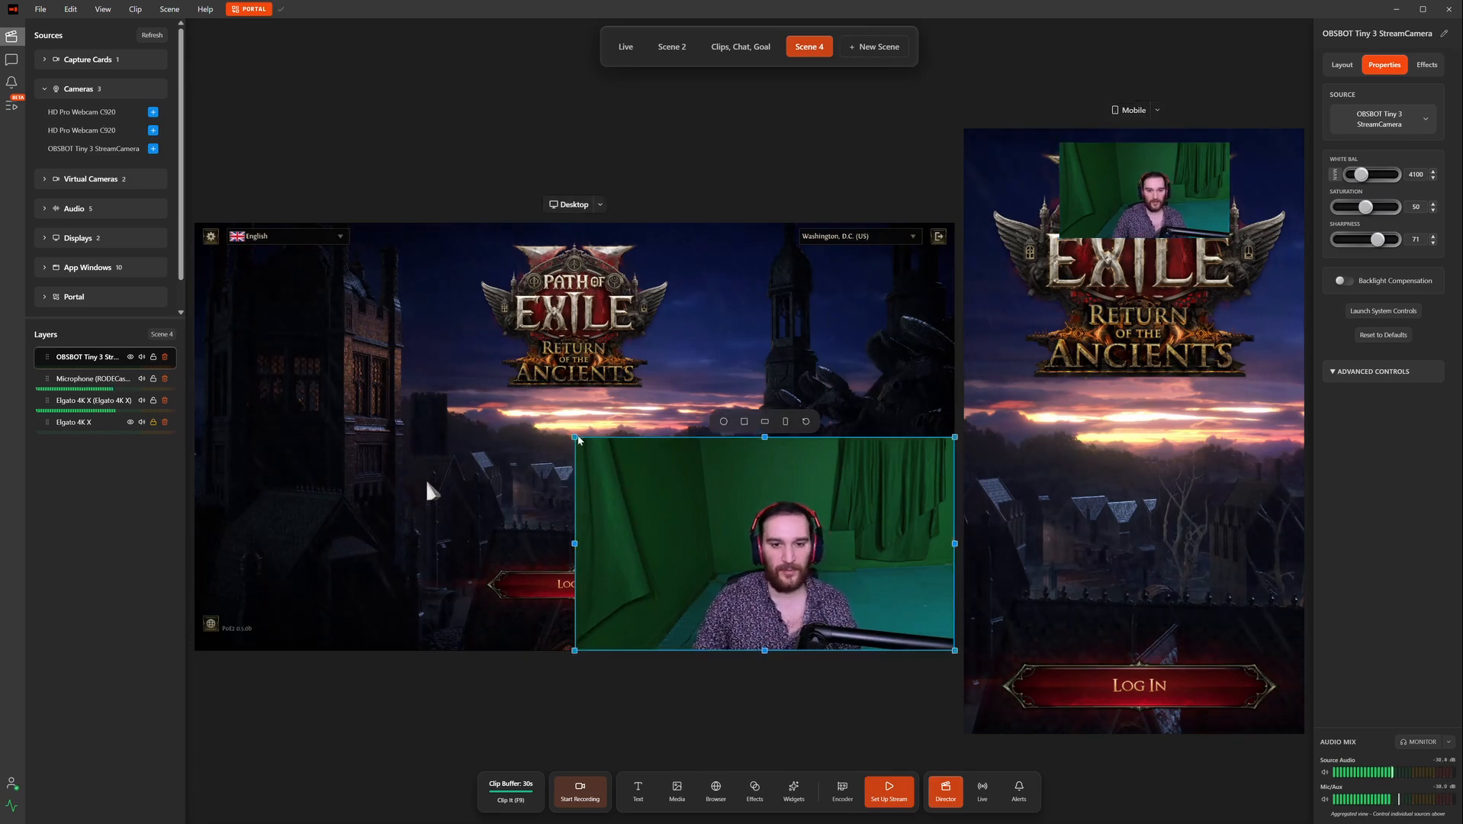
{"action": "left_click_drag", "start_coordinate": [573, 435], "coordinate": [630, 693]}
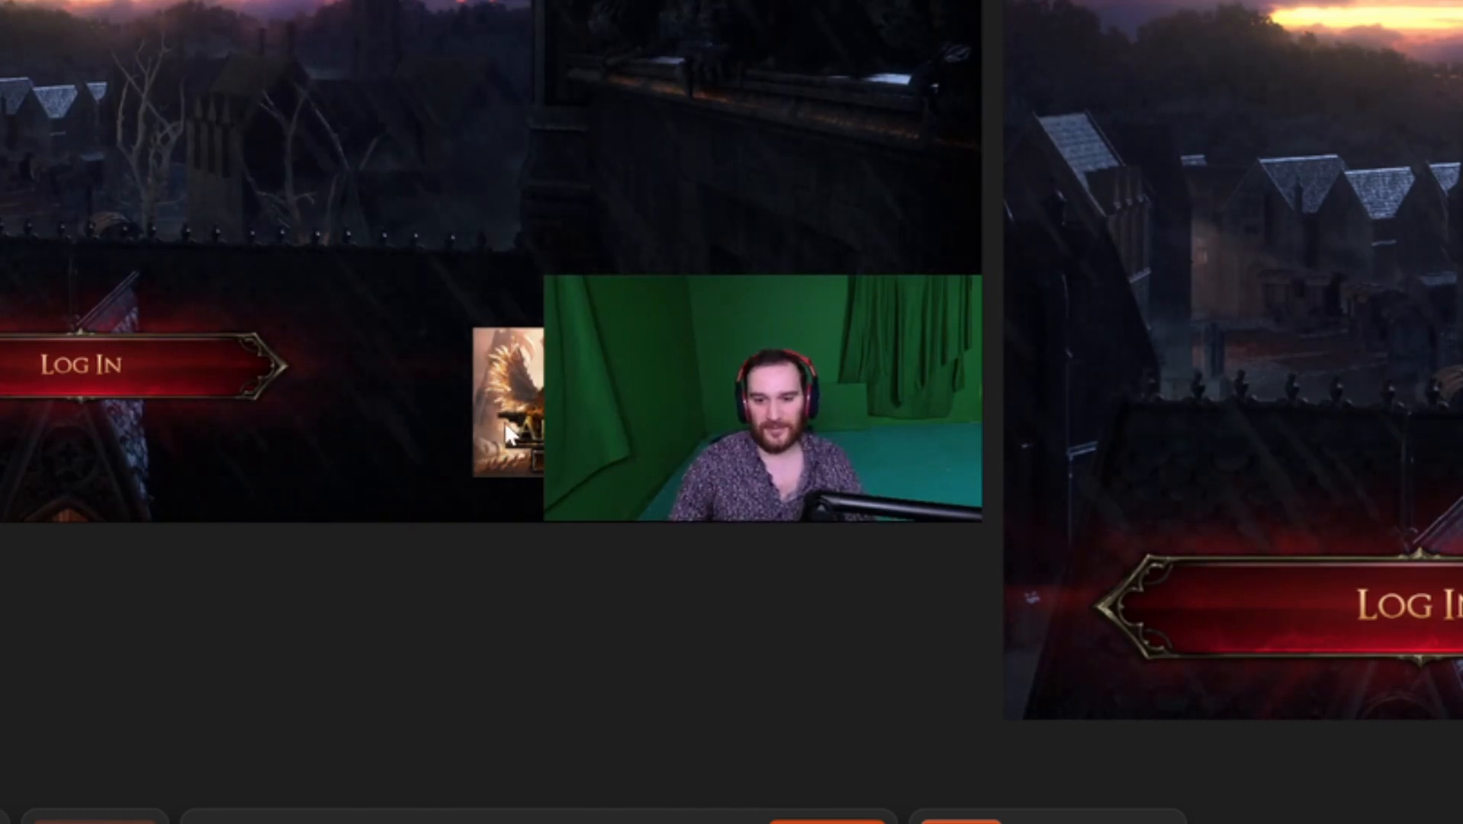
{"action": "left_click", "coordinate": [786, 364]}
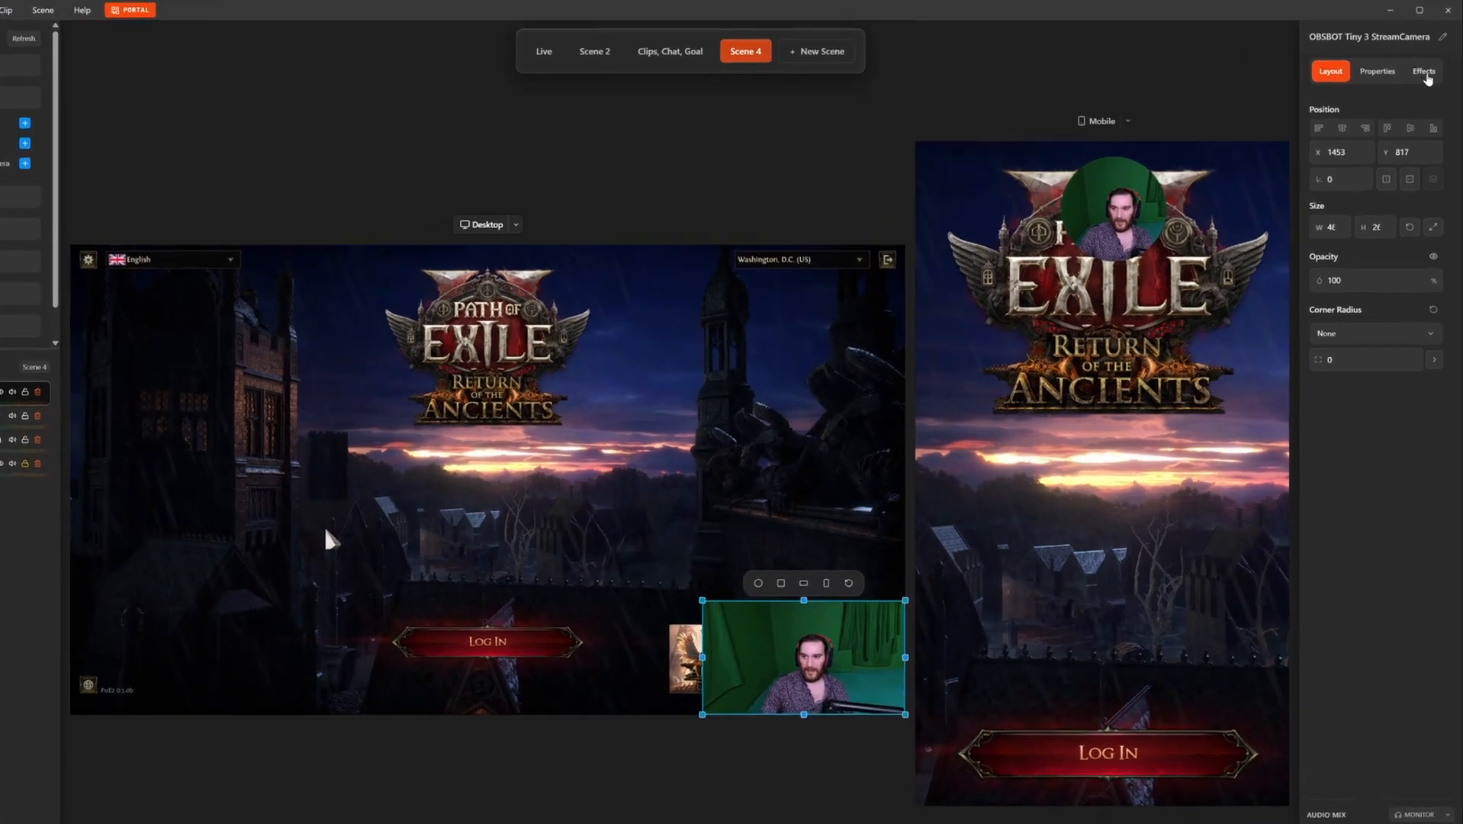
Step: Turn on Chromakey with the Green Screen preset for the desktop webcam
{"action": "left_click", "coordinate": [1424, 73]}
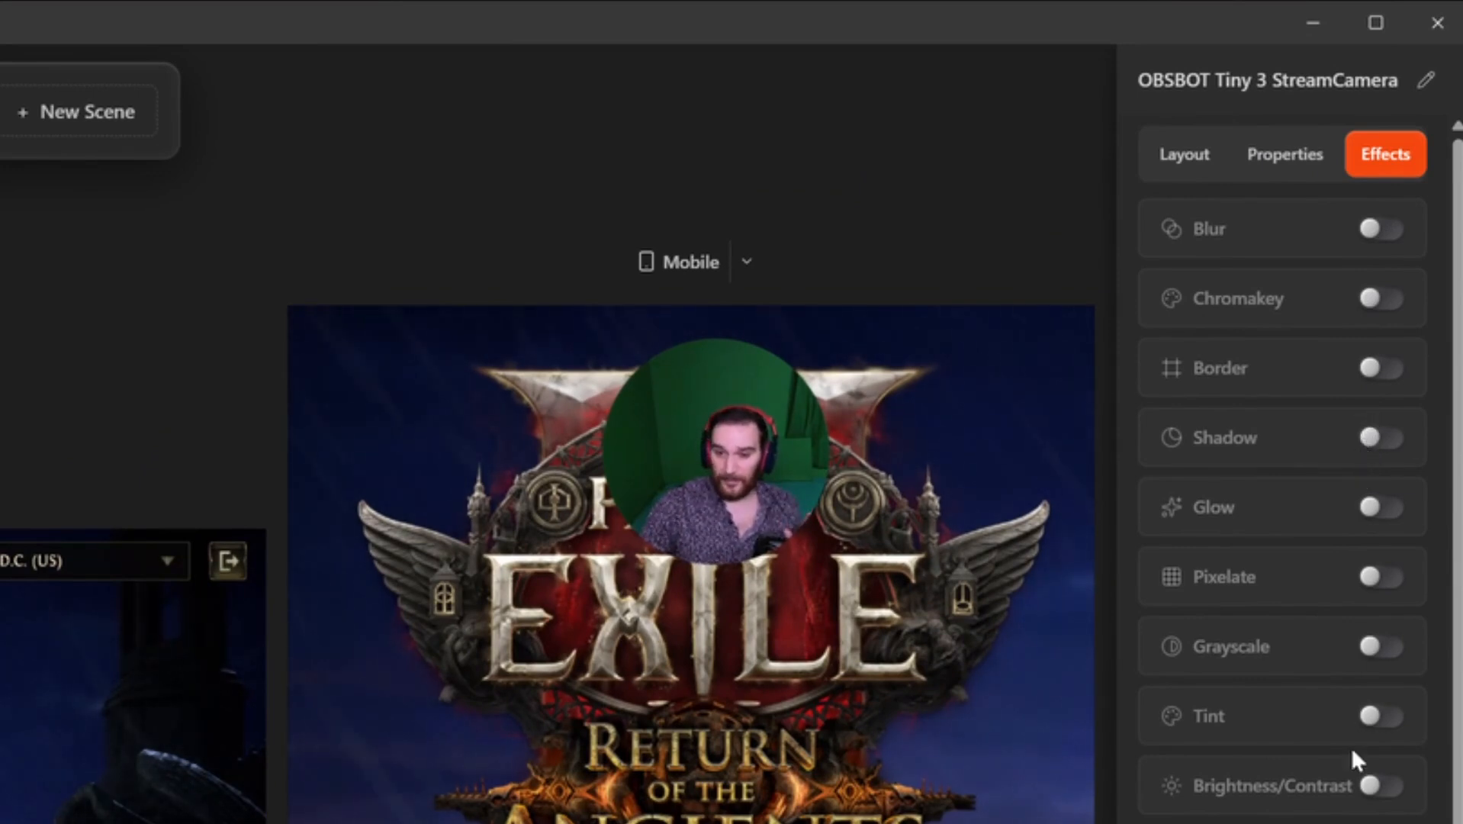
{"action": "left_click", "coordinate": [1377, 303]}
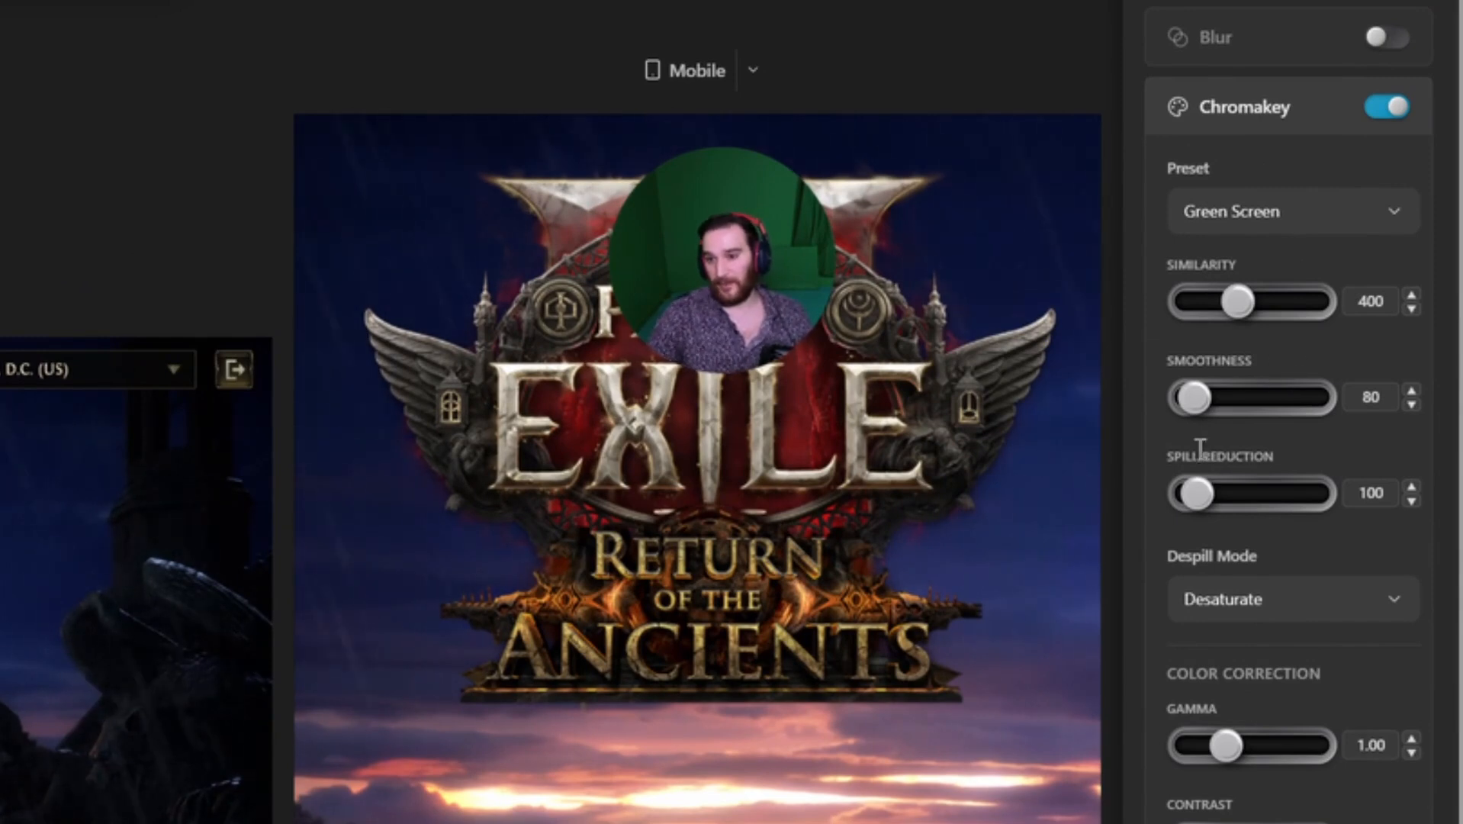
Step: Set the chroma key Similarity to 52 and increase its Smoothness
{"action": "double_click", "coordinate": [1360, 299]}
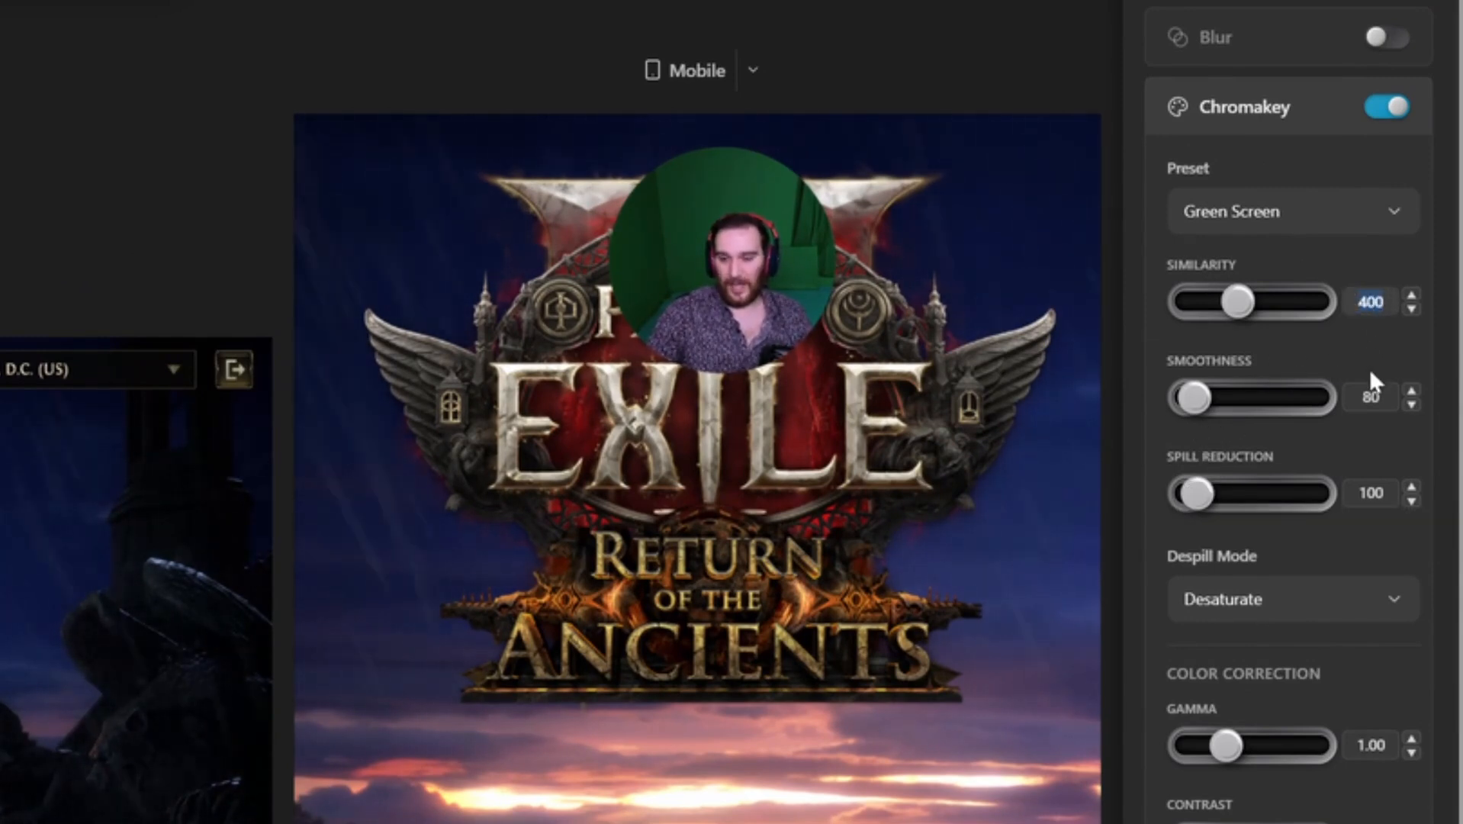
{"action": "type", "text": "524"}
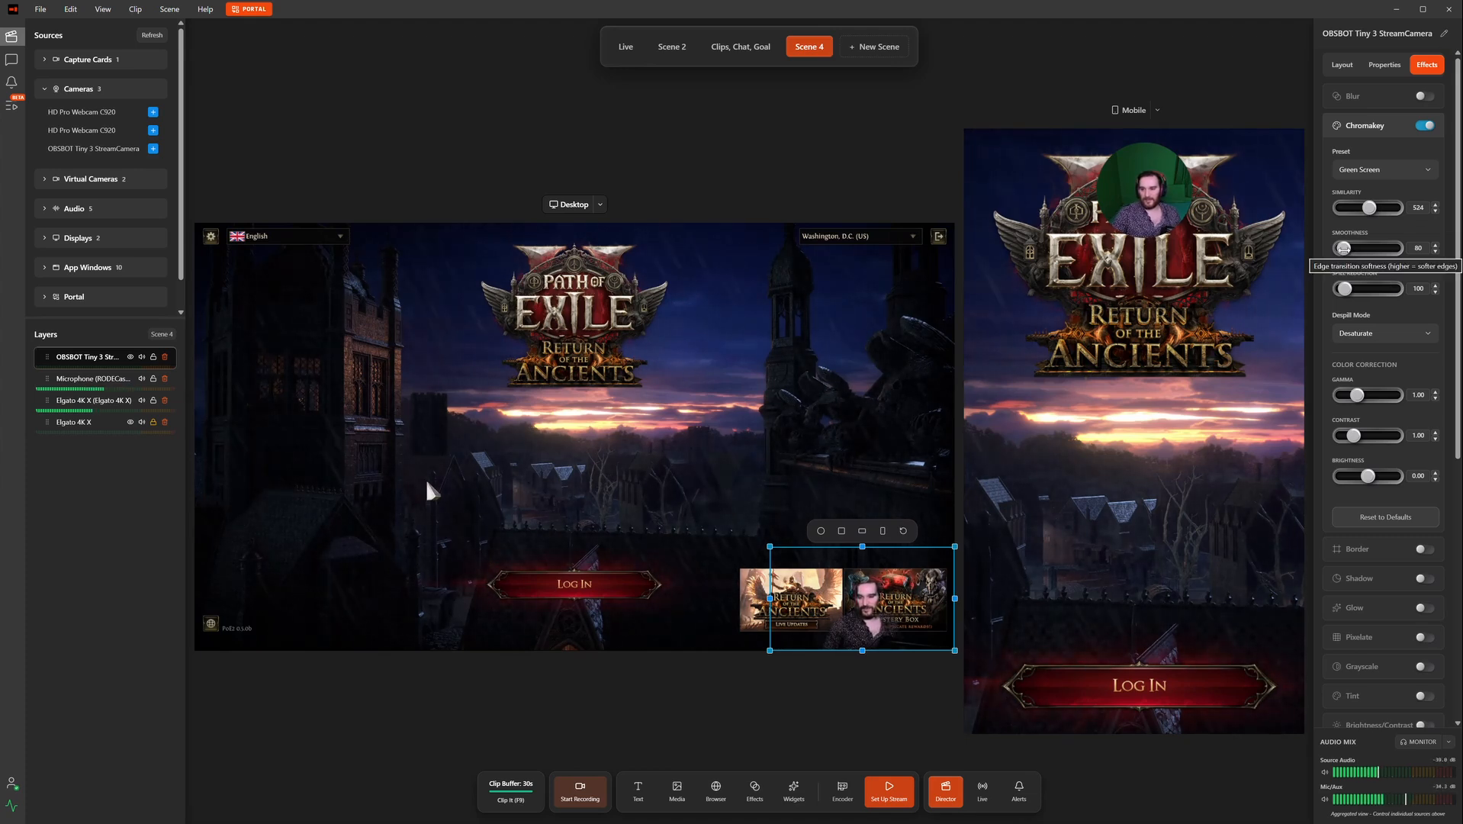
{"action": "left_click_drag", "start_coordinate": [1343, 248], "coordinate": [1334, 293]}
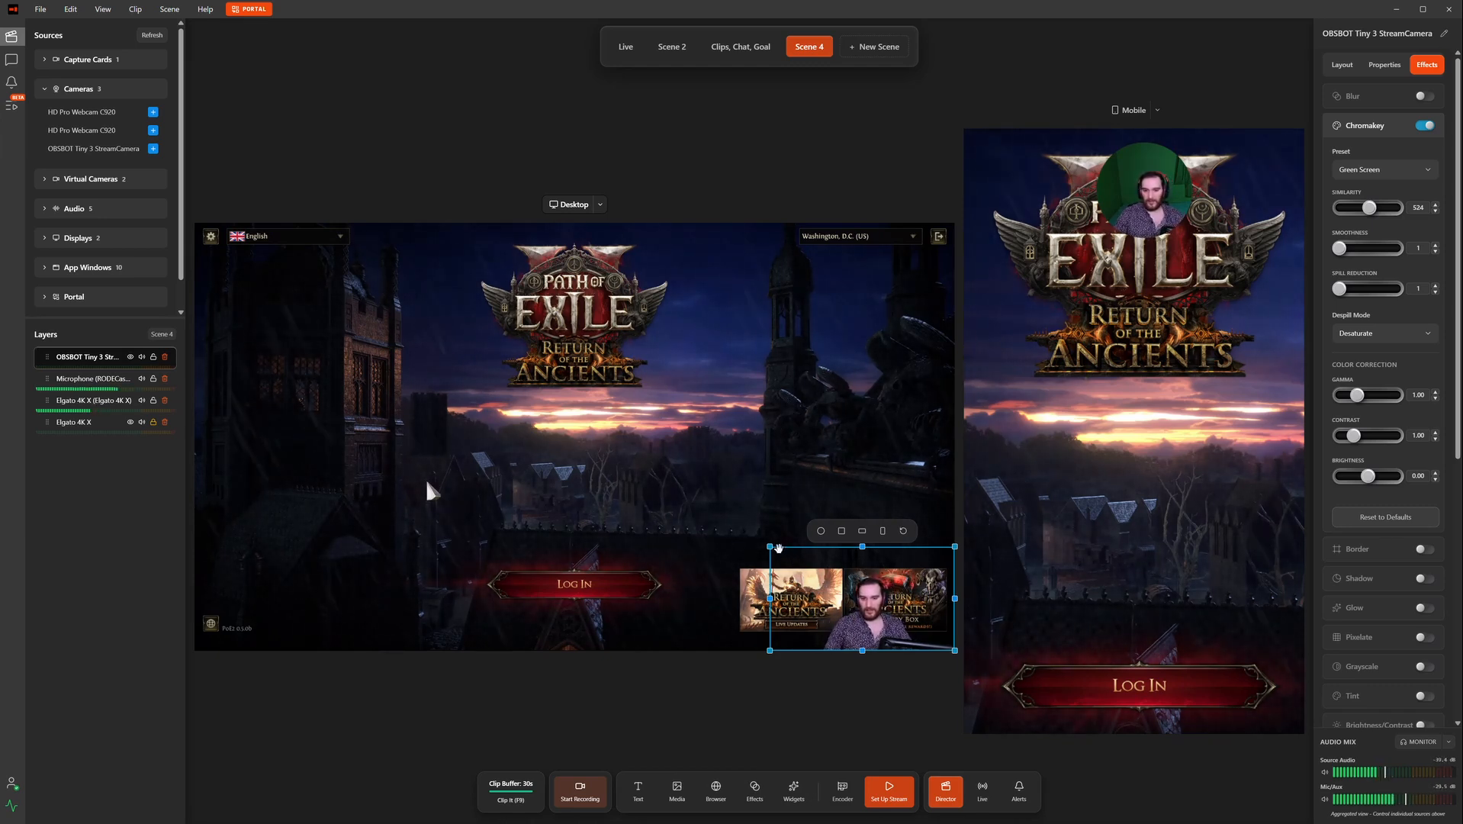
Step: Enlarge the desktop webcam from the bottom-right corner toward the canvas centre
{"action": "mouse_move", "coordinate": [770, 547]}
{"action": "left_mouse_down"}
{"action": "mouse_move", "coordinate": [722, 525]}
{"action": "mouse_move", "coordinate": [765, 548]}
{"action": "left_mouse_up"}
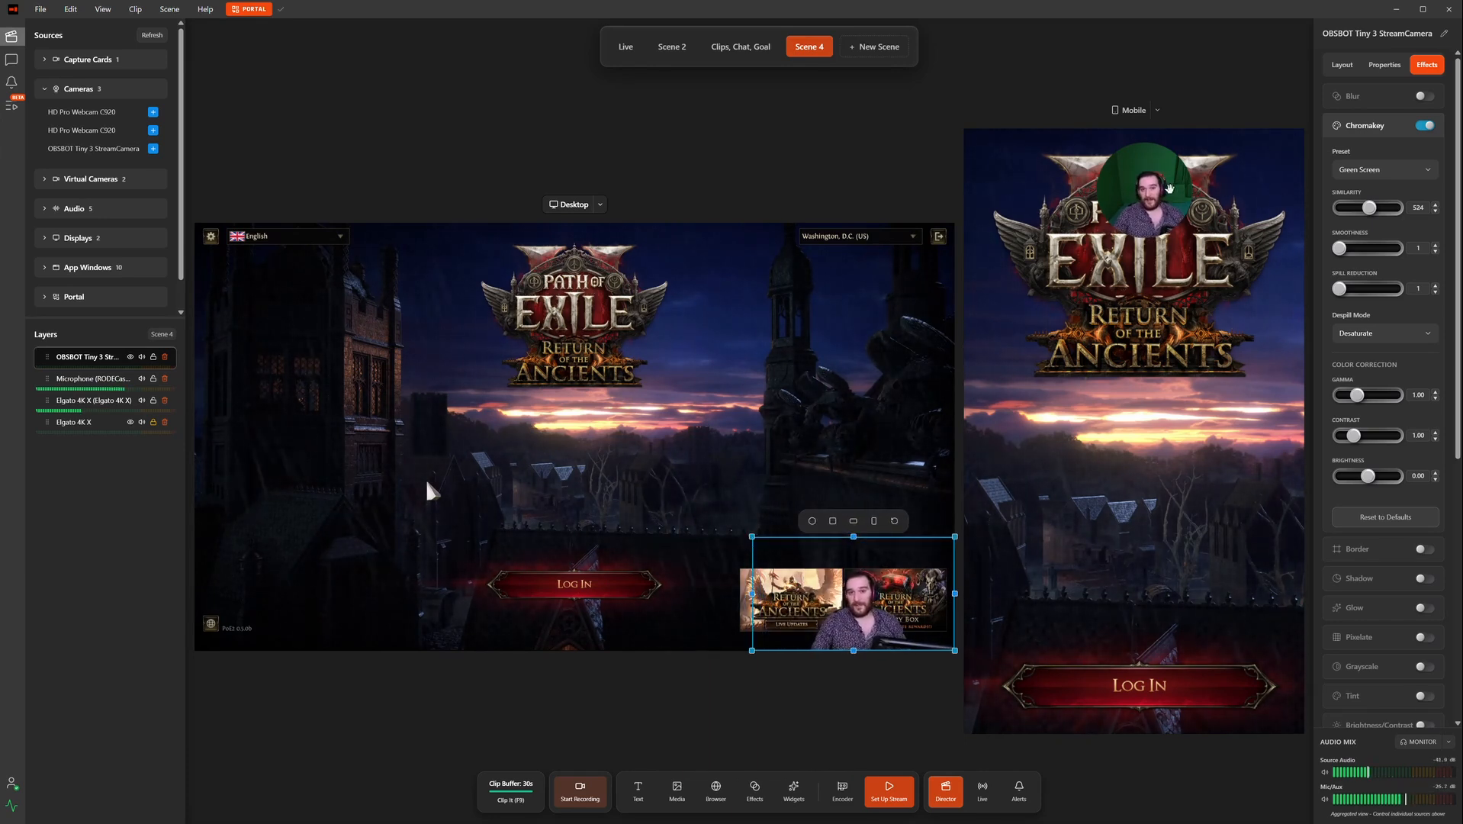
{"action": "left_click", "coordinate": [1174, 218]}
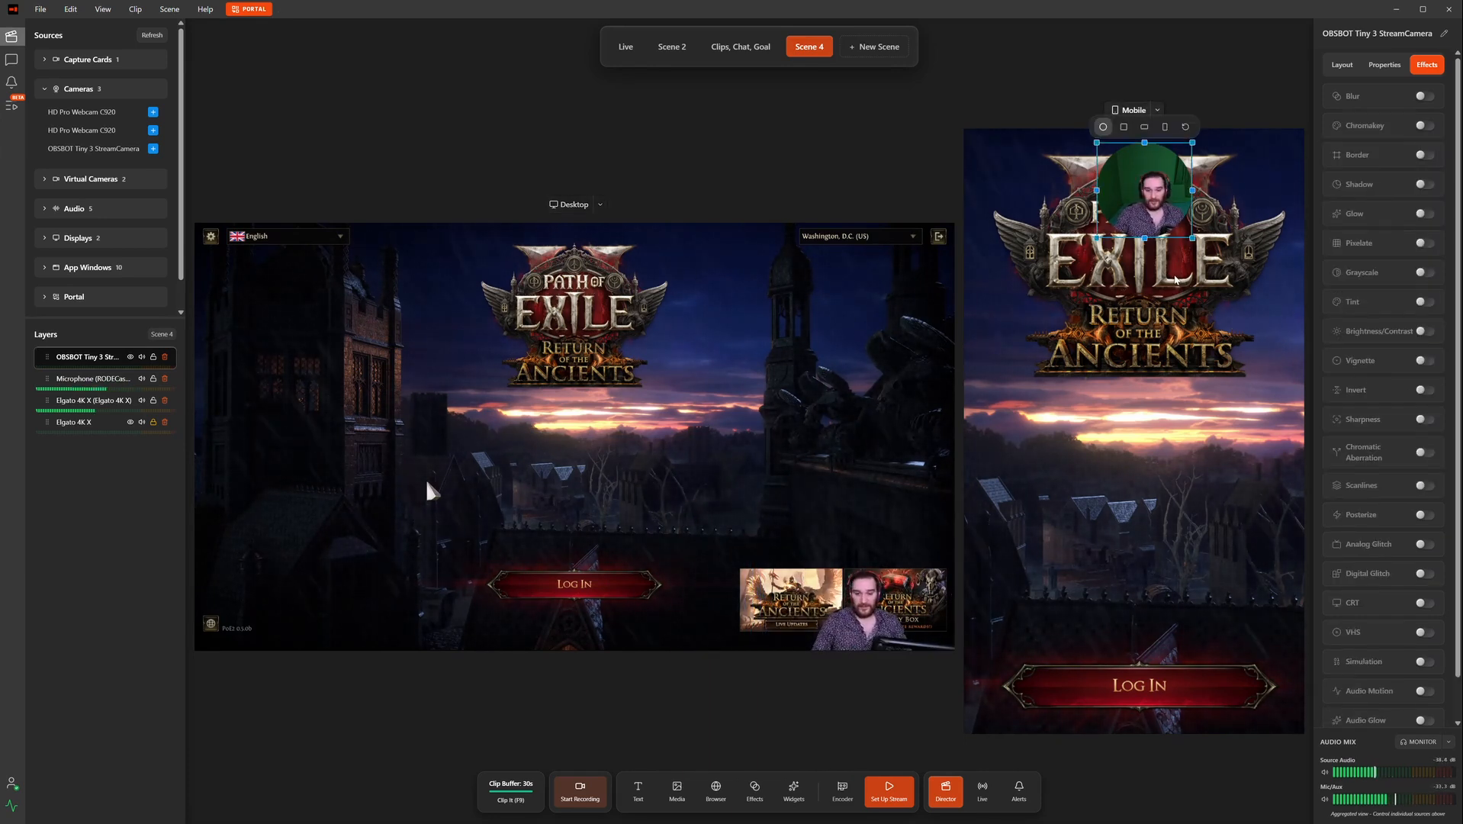
{"action": "left_click", "coordinate": [763, 547]}
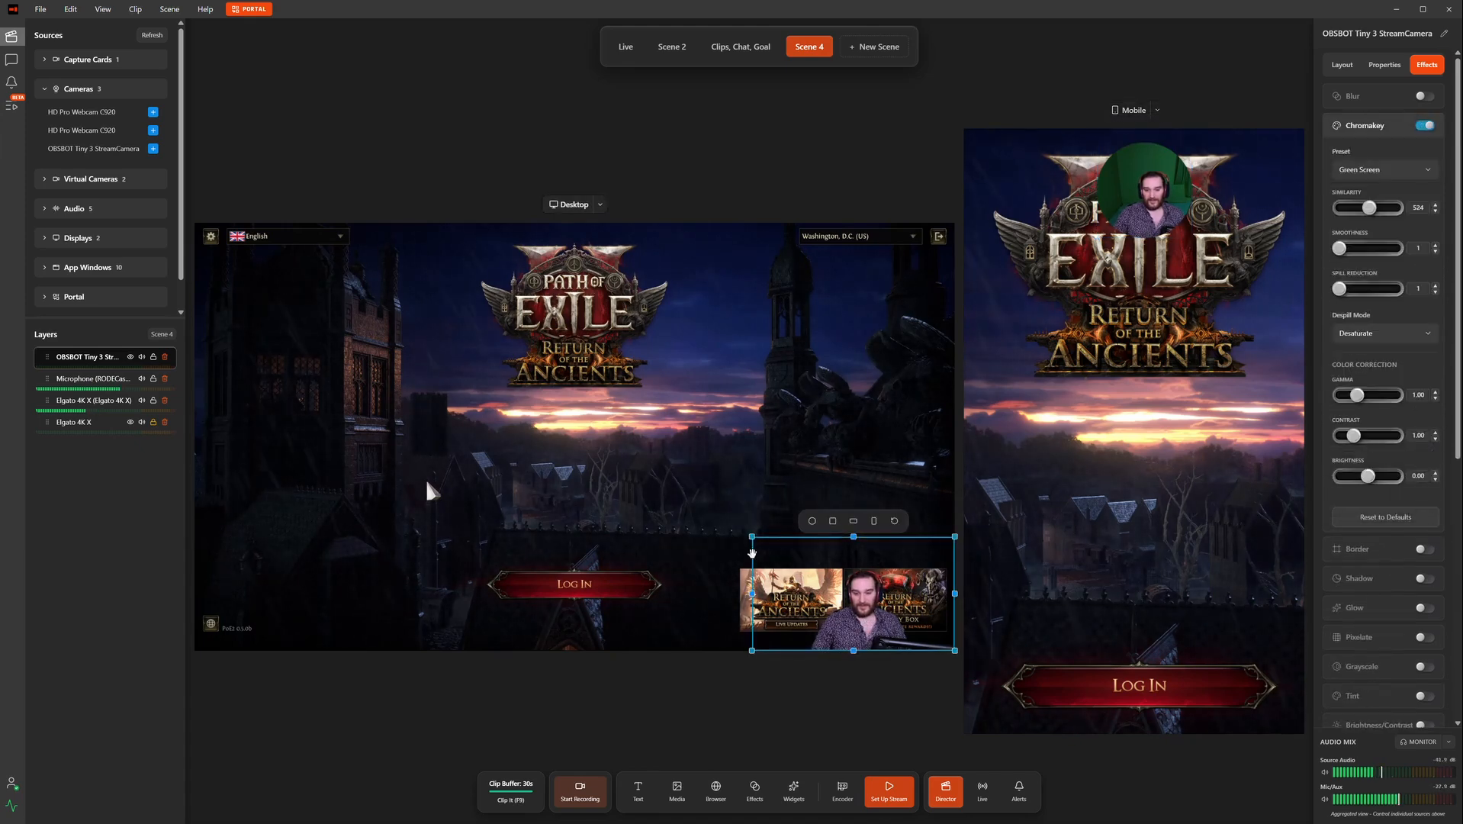
{"action": "left_click", "coordinate": [611, 453]}
{"action": "left_click", "coordinate": [780, 572]}
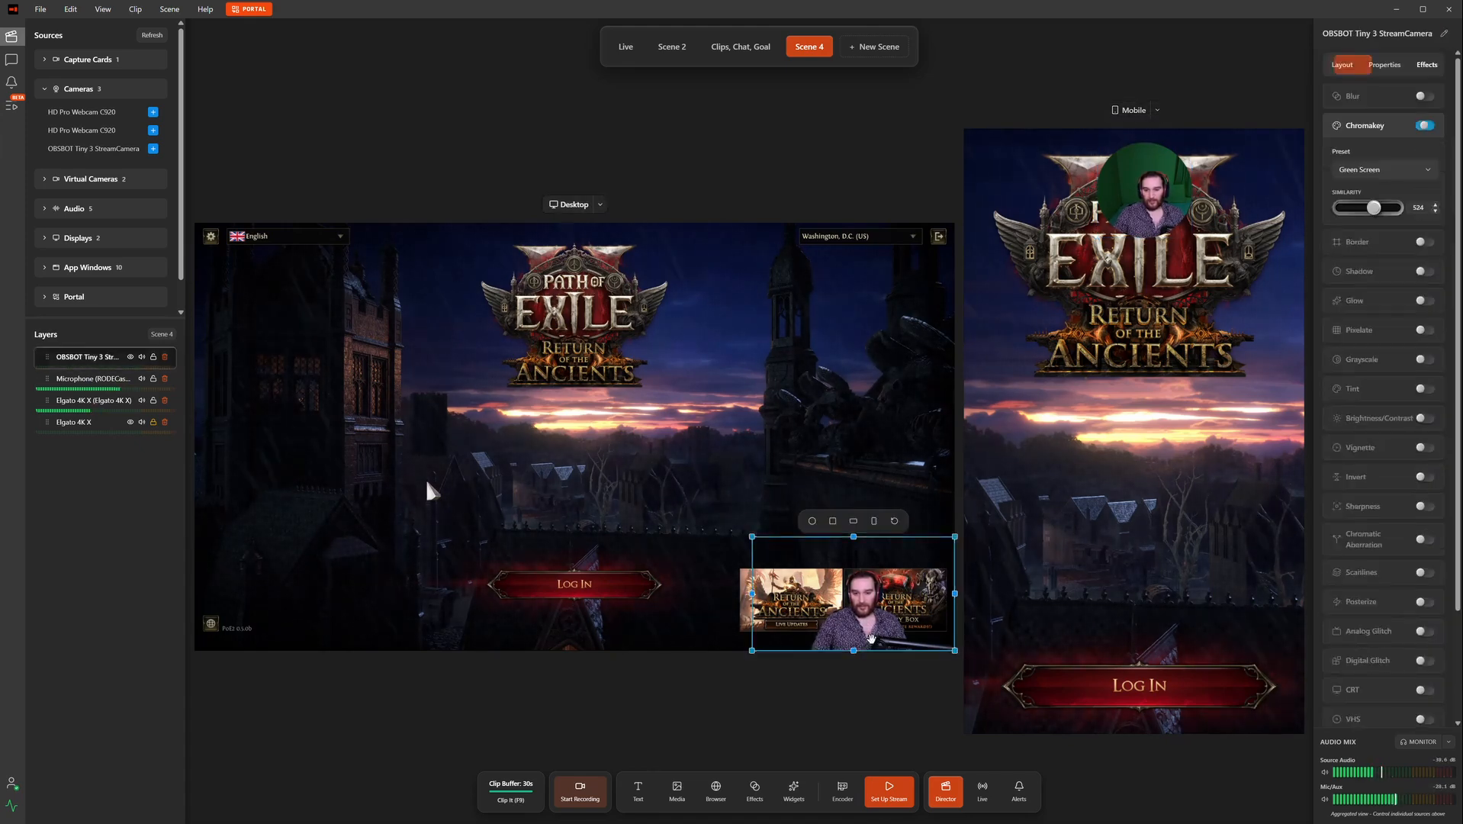
{"action": "left_click_drag", "start_coordinate": [752, 537], "coordinate": [544, 419]}
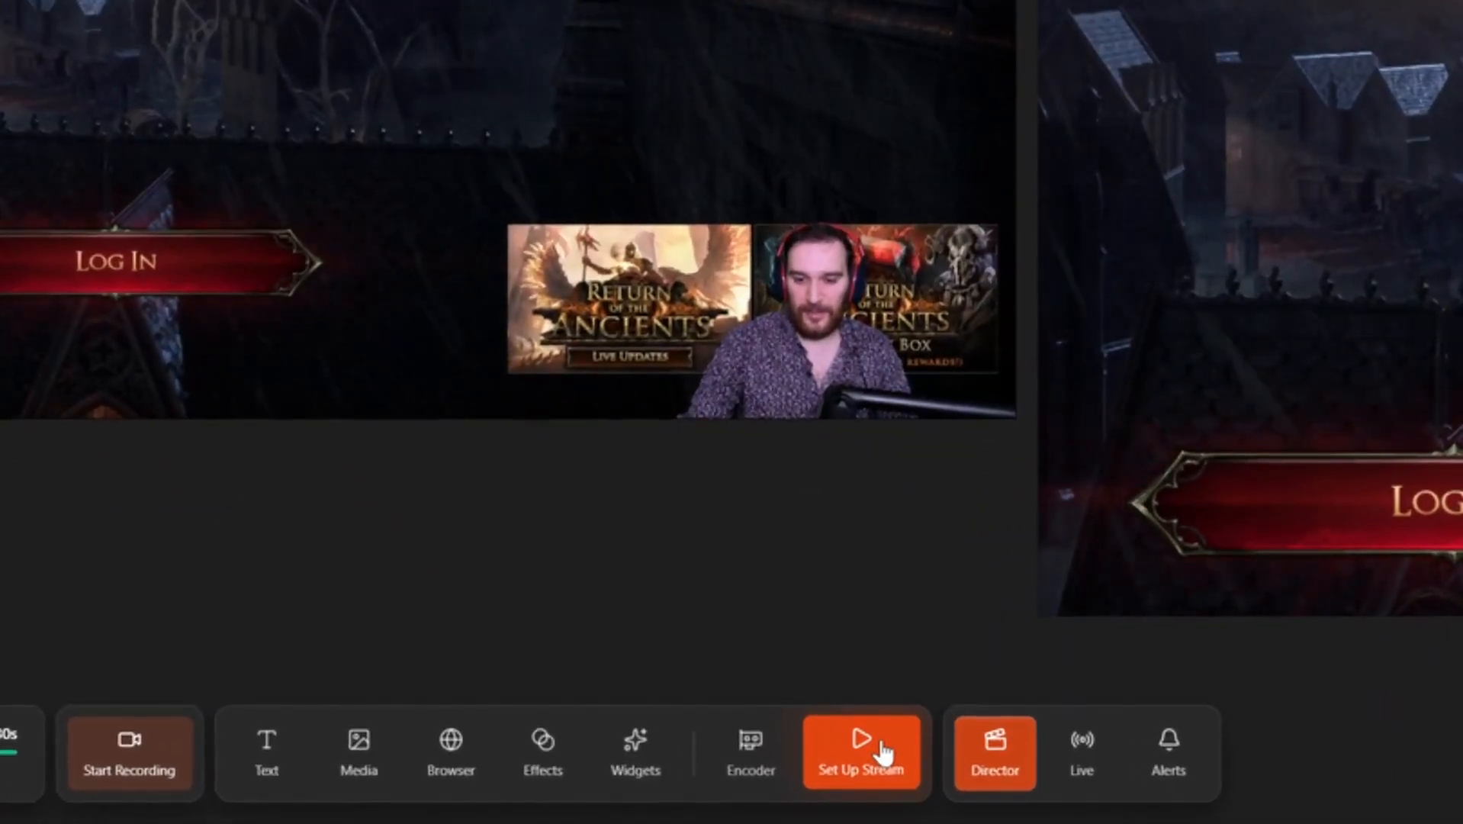
Step: Open Set Up Stream and authorize DualStream on the Twitch account
{"action": "left_click", "coordinate": [877, 749]}
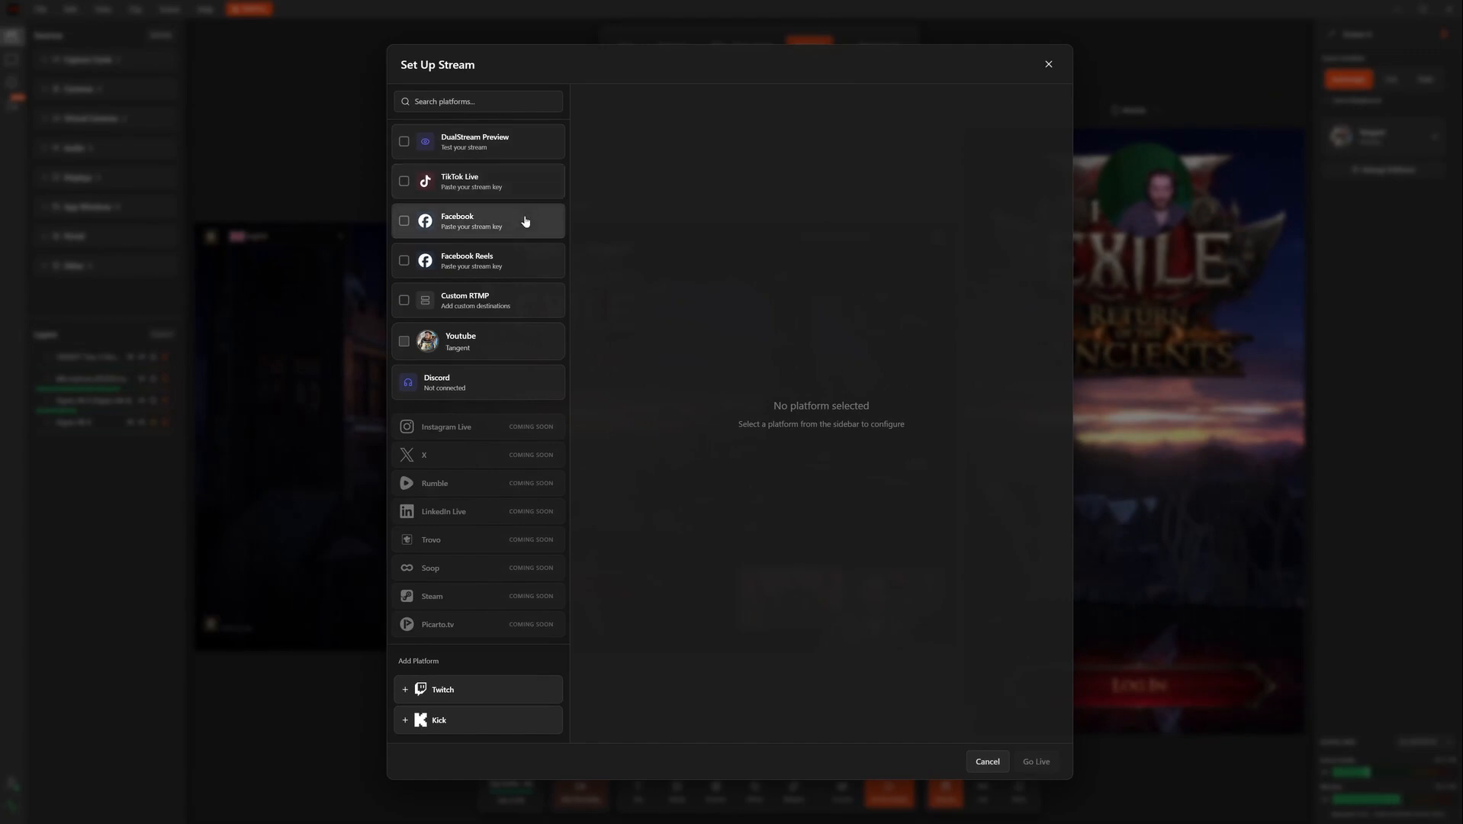
{"action": "left_click", "coordinate": [482, 689]}
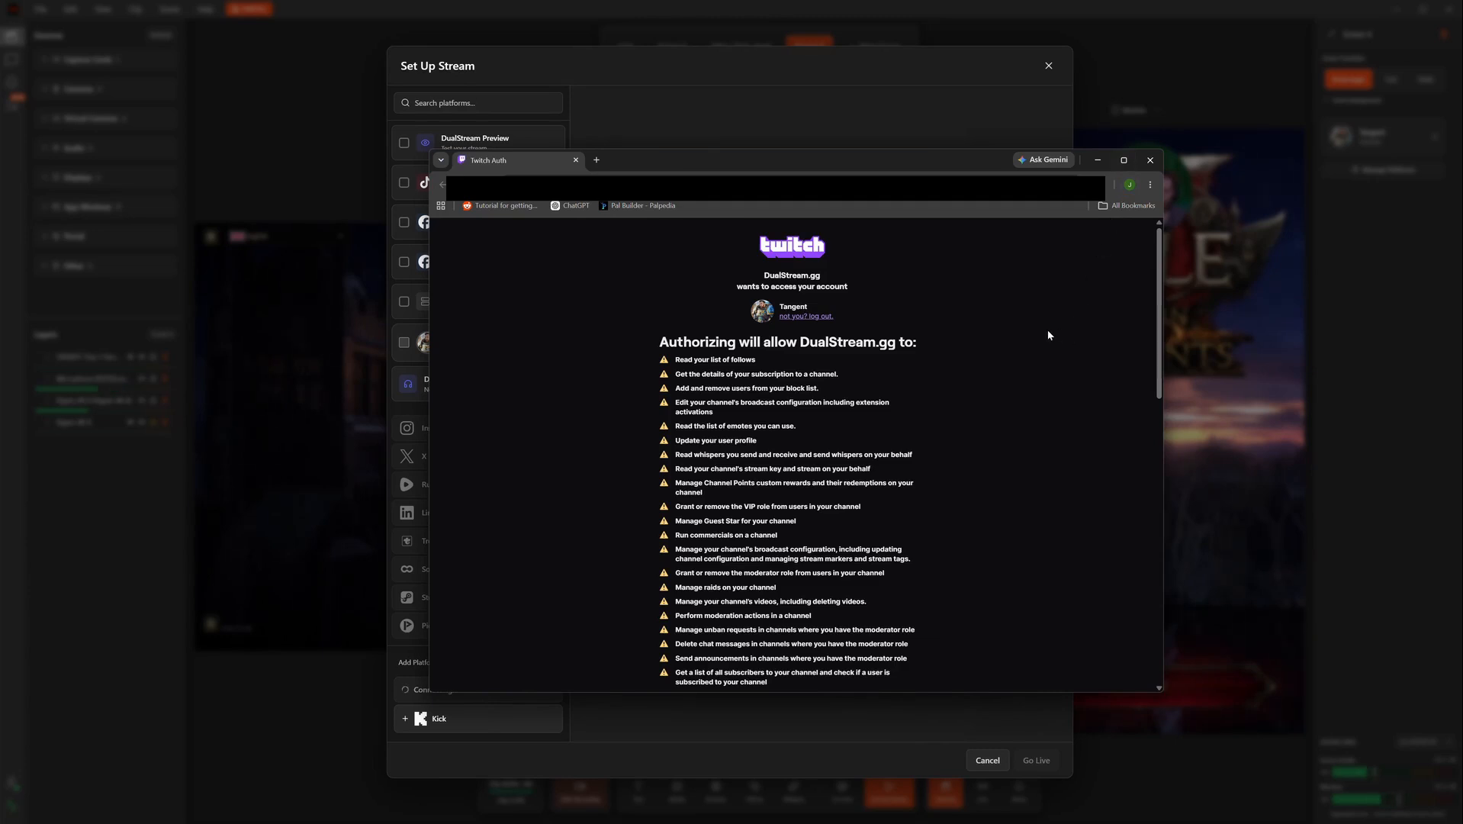
{"action": "scroll", "coordinate": [1056, 331], "scroll_direction": "down", "scroll_amount": 3}
{"action": "scroll", "coordinate": [1051, 334], "scroll_direction": "down", "scroll_amount": 8}
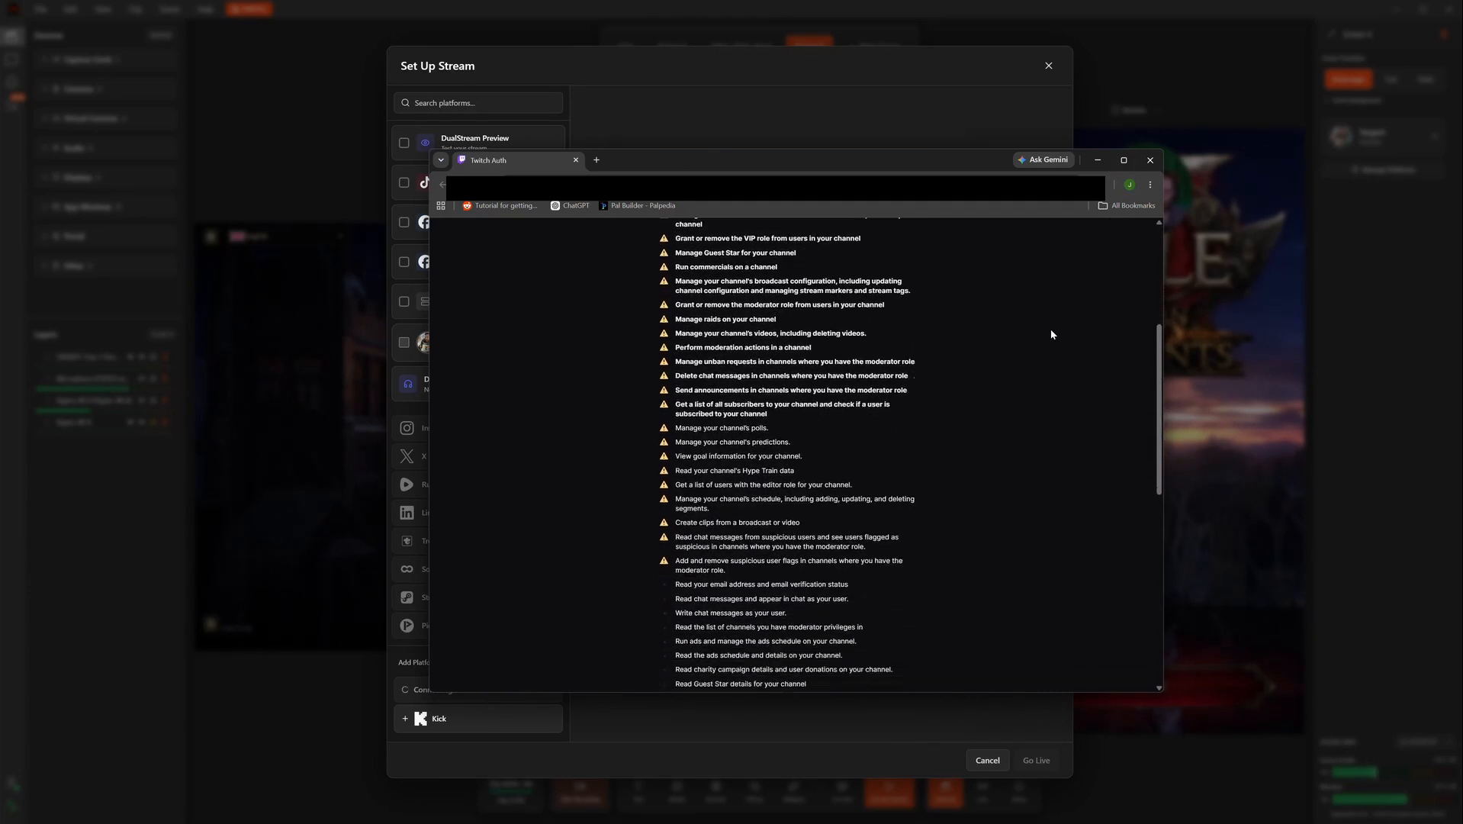
{"action": "scroll", "coordinate": [1051, 334], "scroll_direction": "down", "scroll_amount": 2}
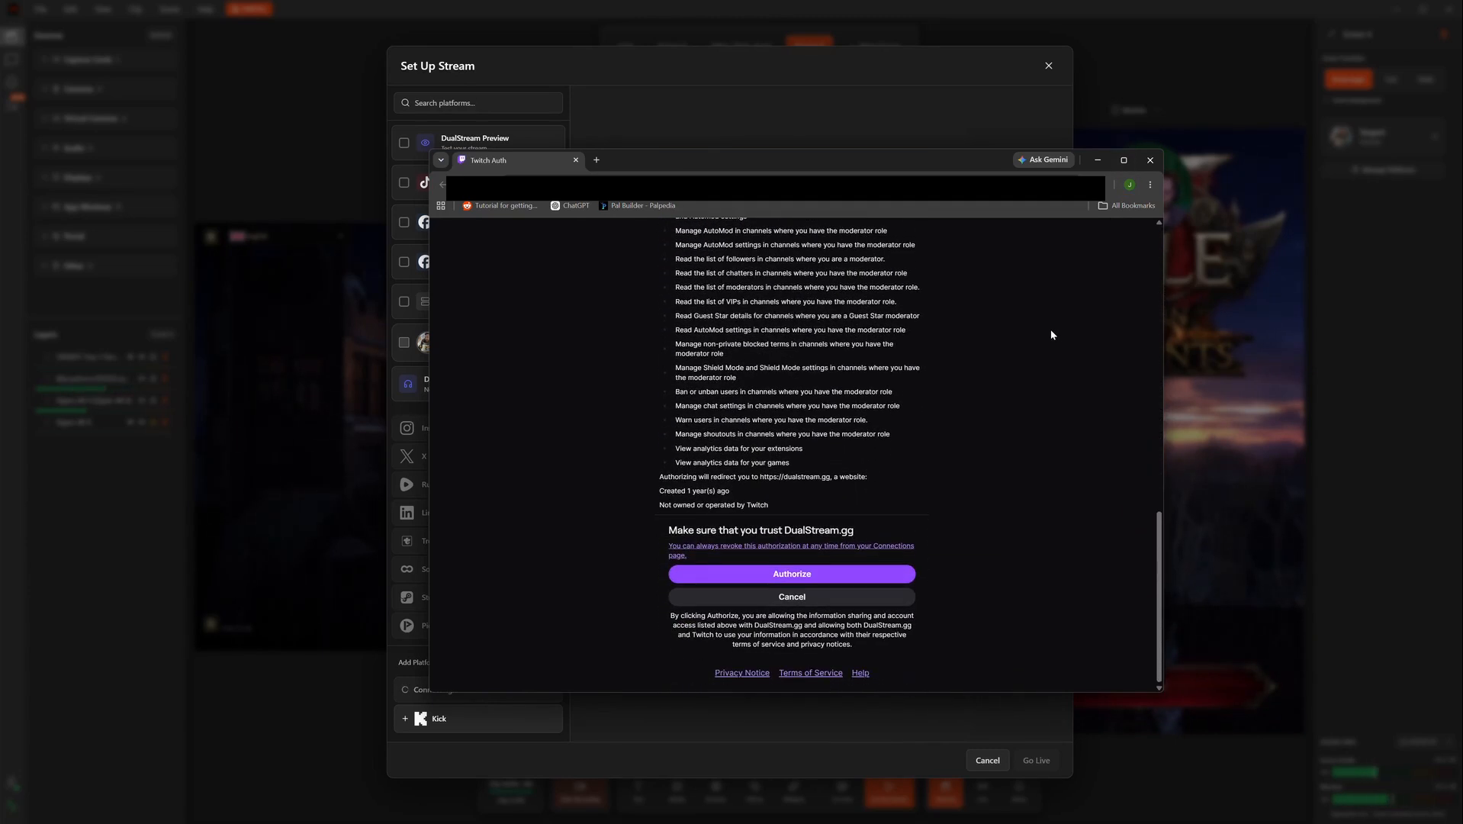
{"action": "left_click", "coordinate": [847, 575]}
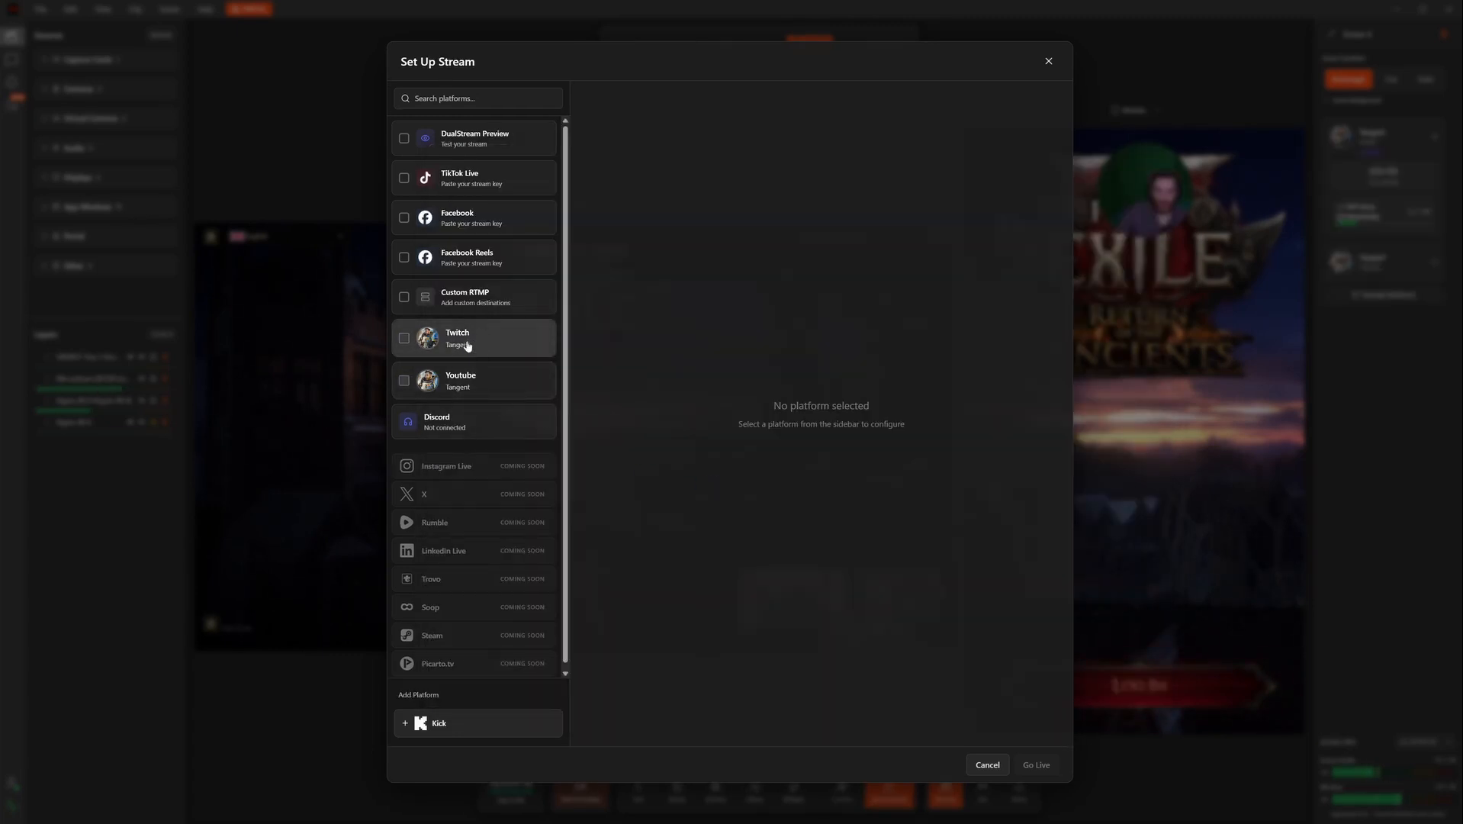
Step: Add Kick as a platform, allow access on the Kick page and close the browser window
{"action": "left_click", "coordinate": [490, 724]}
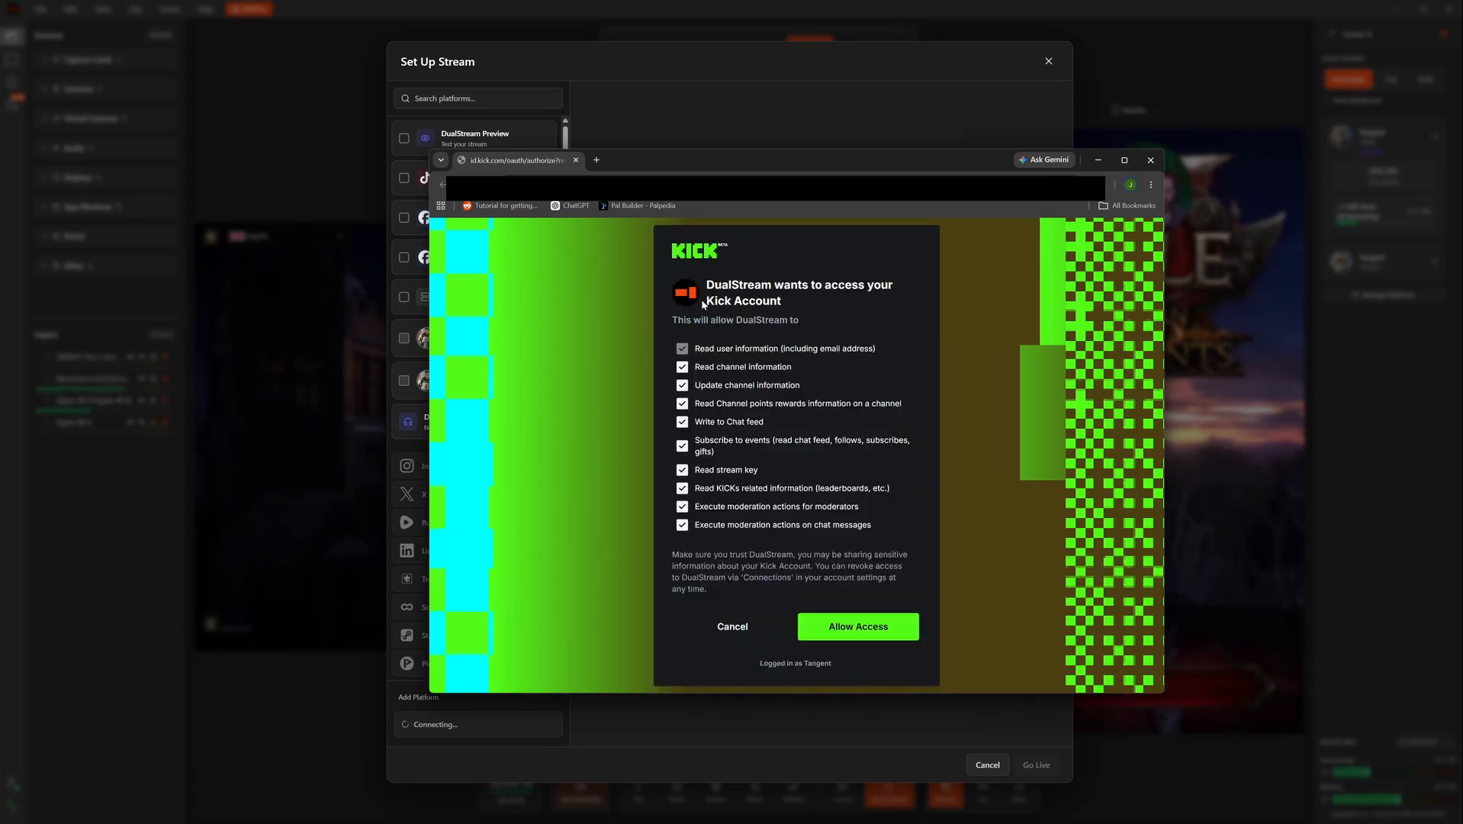
{"action": "left_click", "coordinate": [891, 628]}
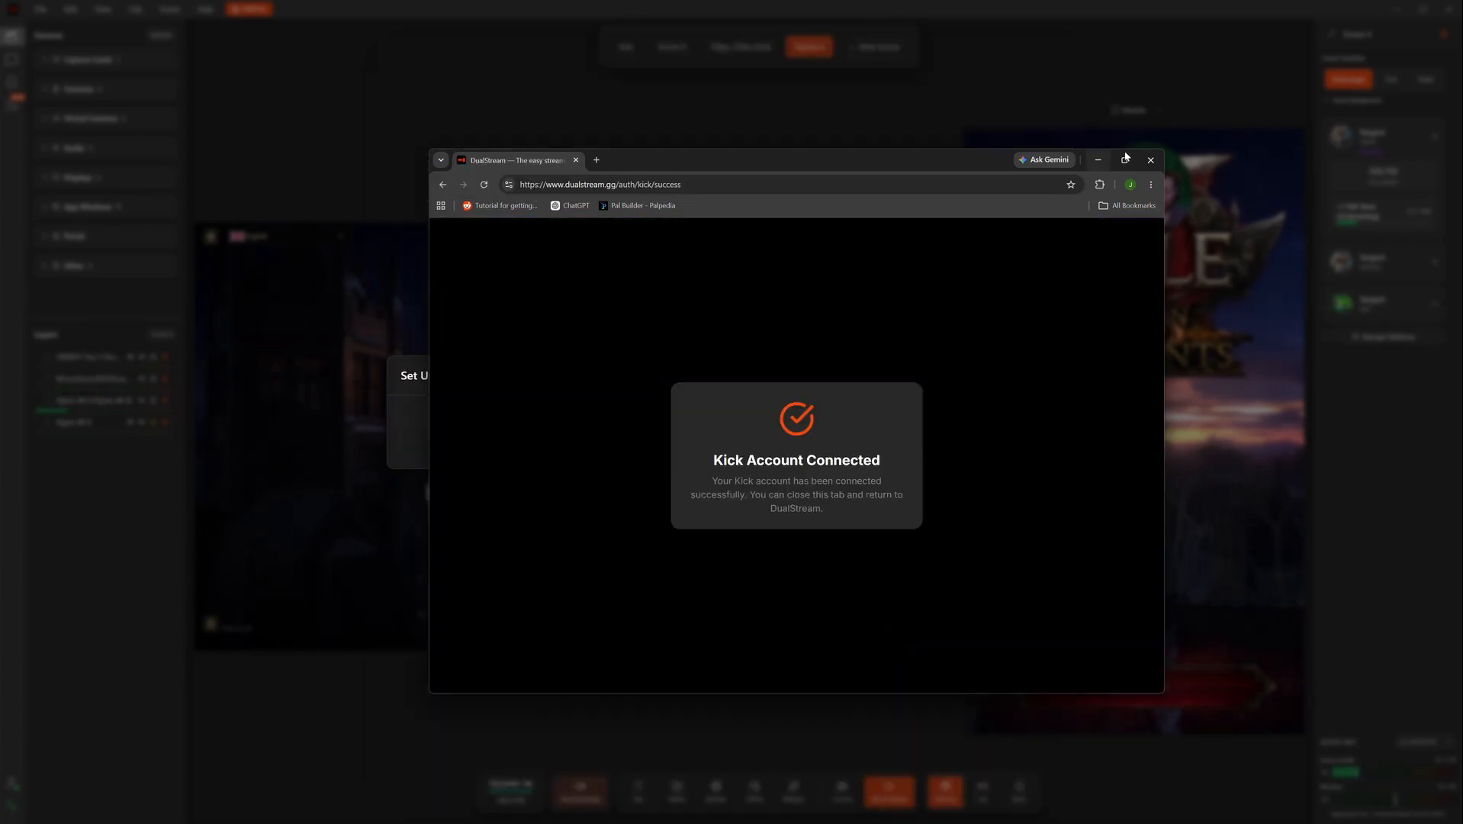
{"action": "left_click", "coordinate": [1160, 157]}
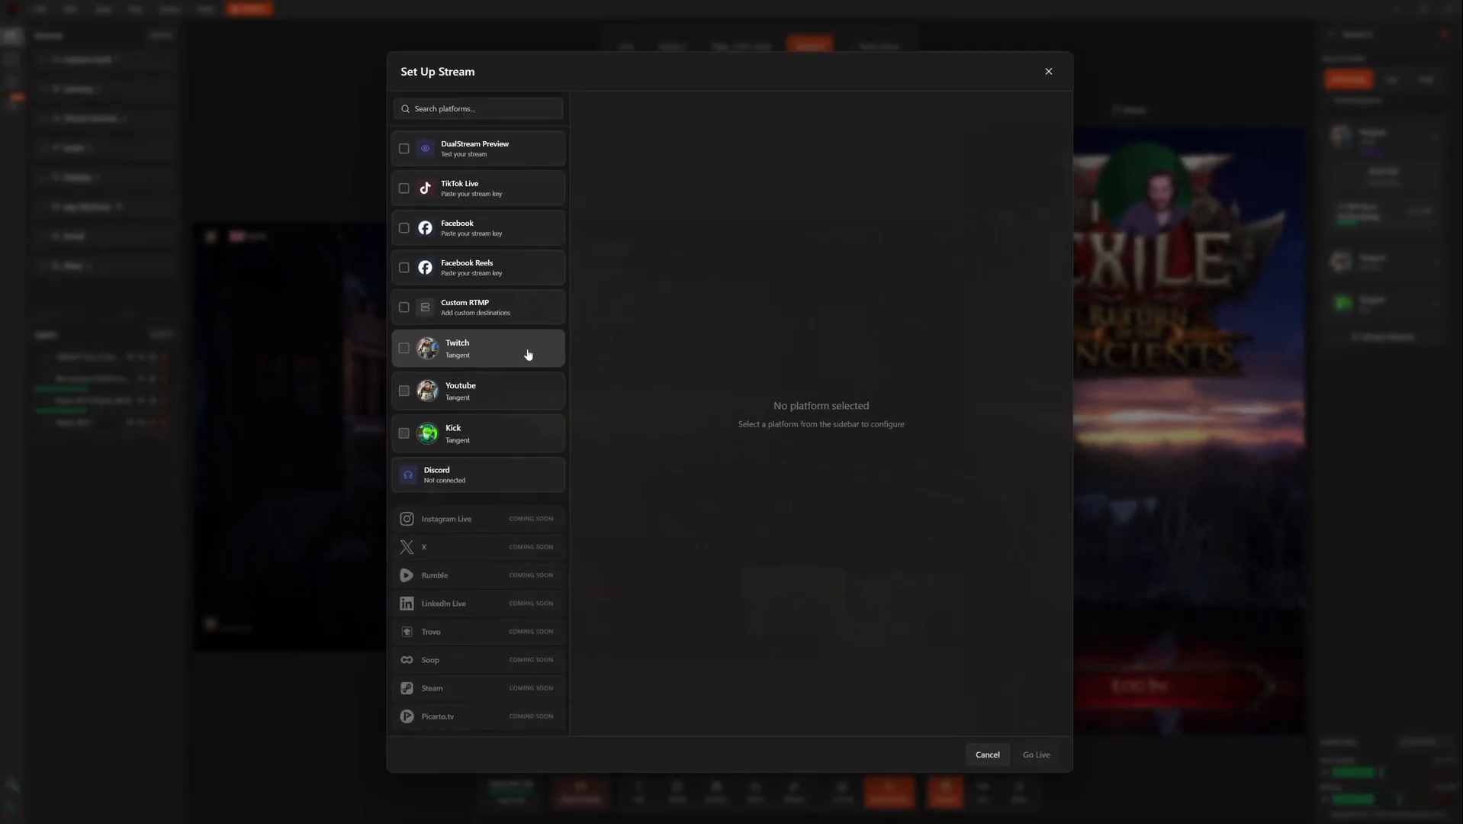
Step: Set Twitch to stream in Desktop format only, with Mobile off
{"action": "left_click", "coordinate": [528, 354]}
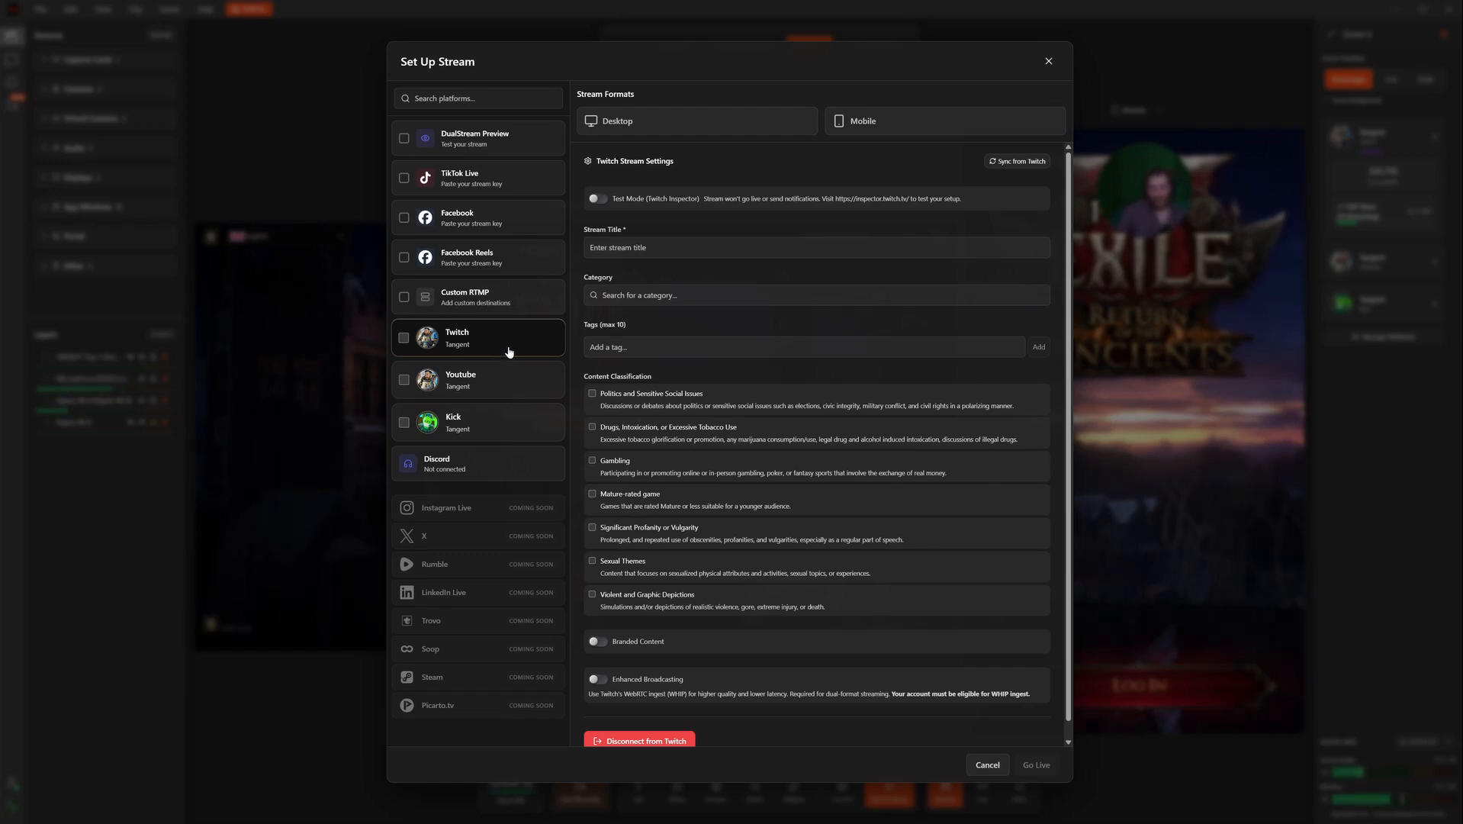
{"action": "left_click", "coordinate": [710, 123]}
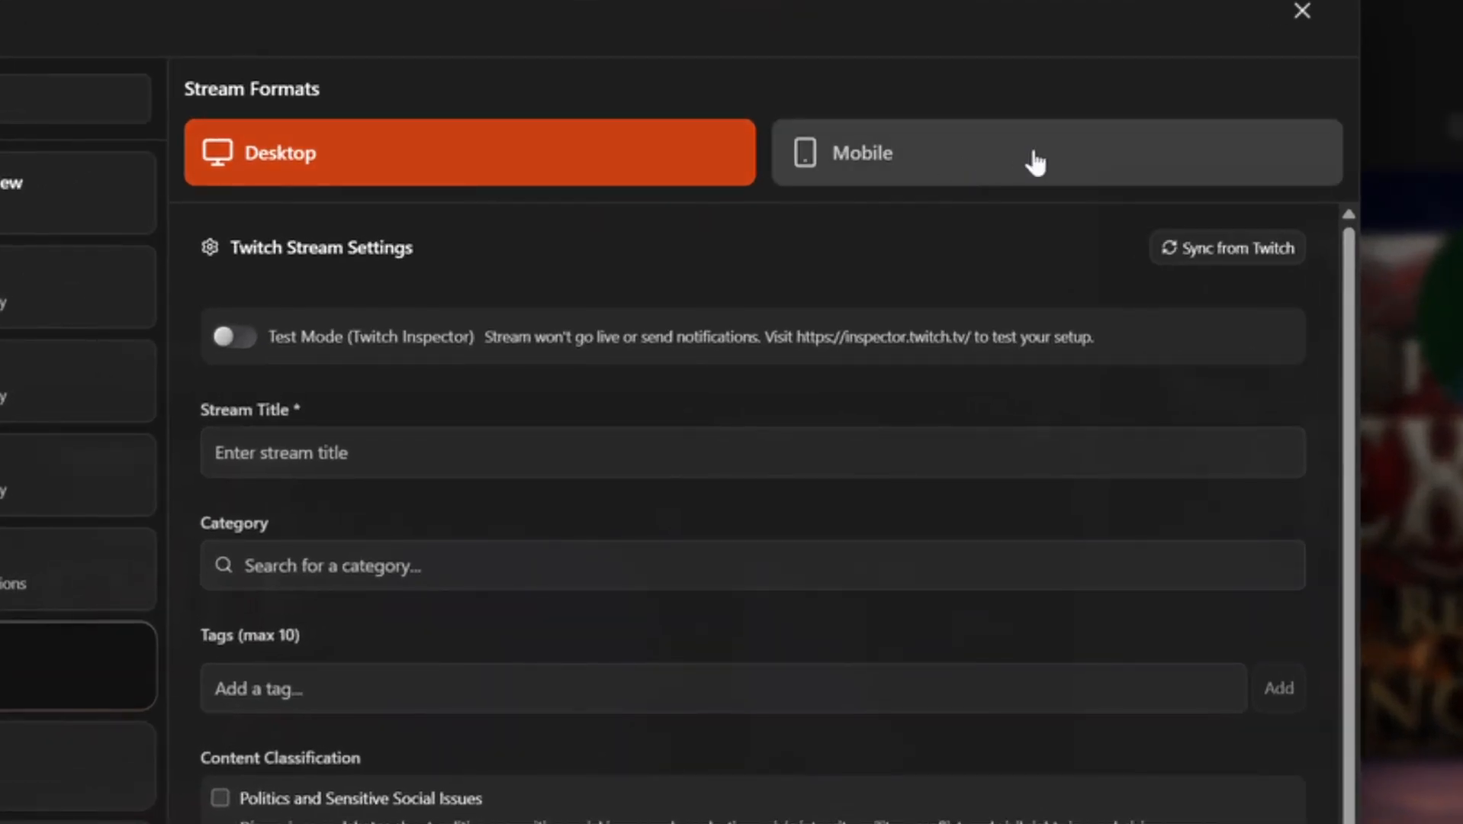
{"action": "left_click", "coordinate": [1051, 162]}
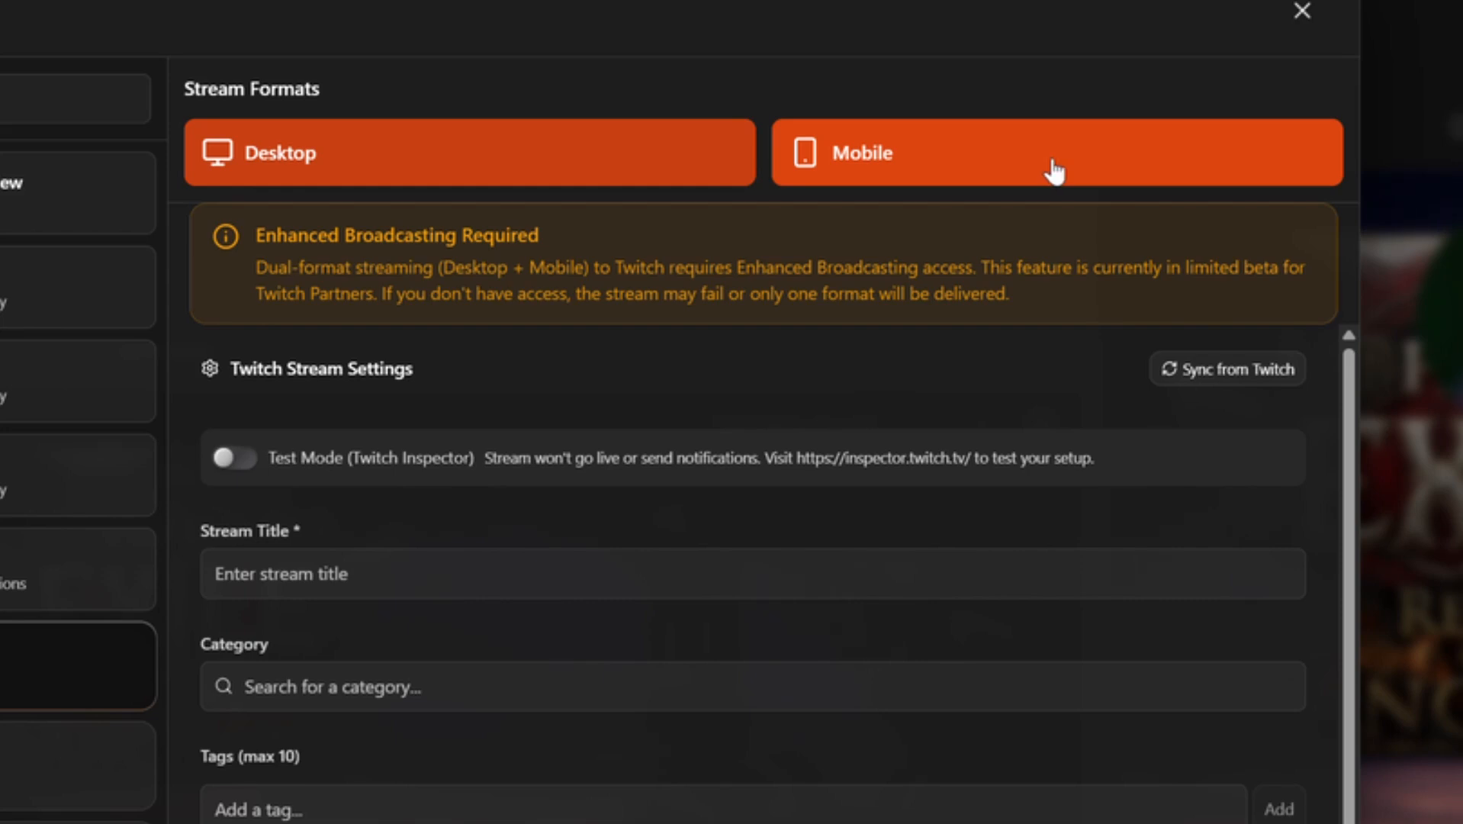
{"action": "left_click", "coordinate": [1054, 167]}
{"action": "left_click", "coordinate": [946, 161]}
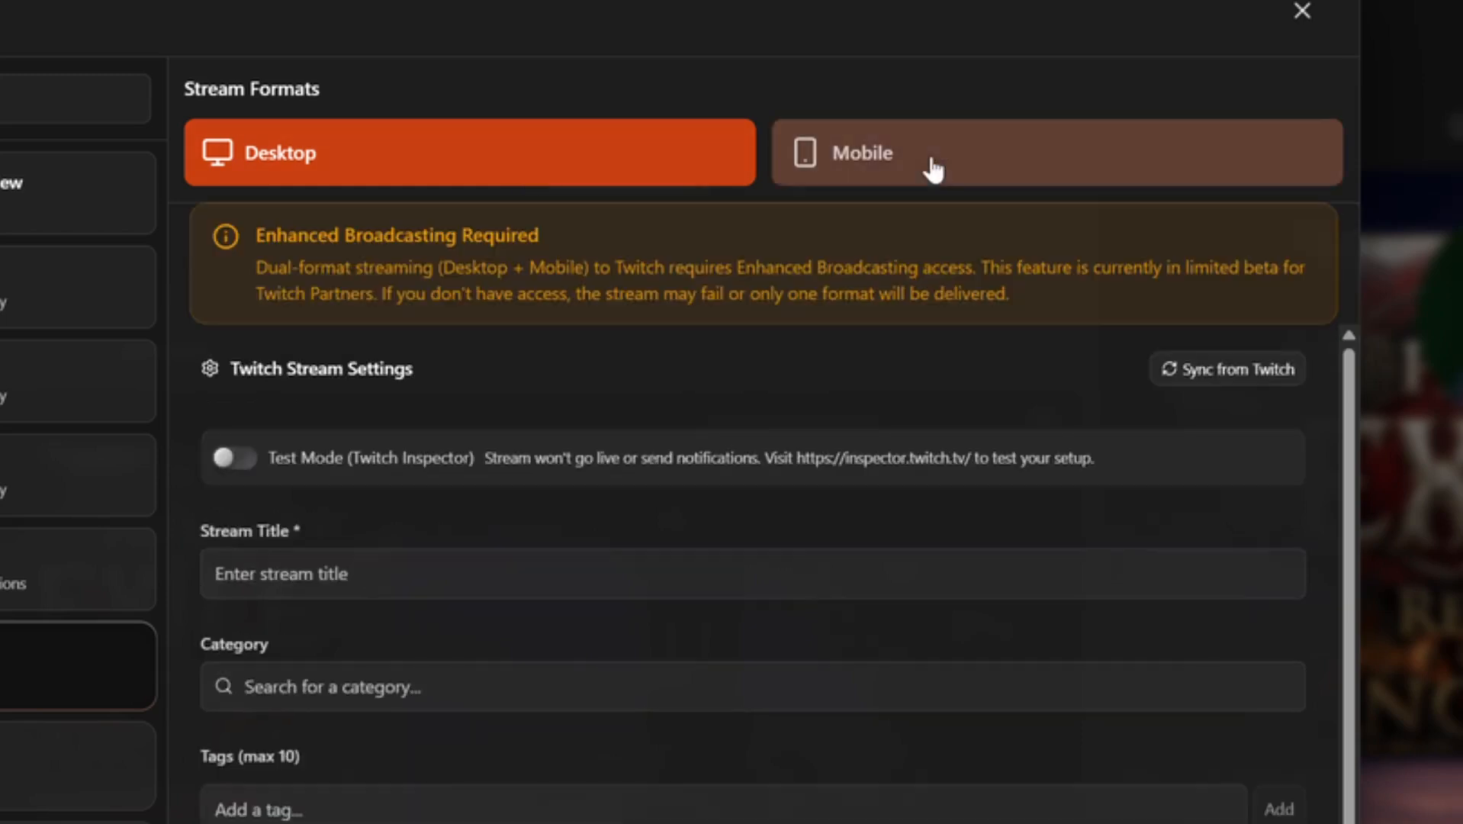
{"action": "left_click", "coordinate": [557, 160]}
{"action": "left_click", "coordinate": [816, 169]}
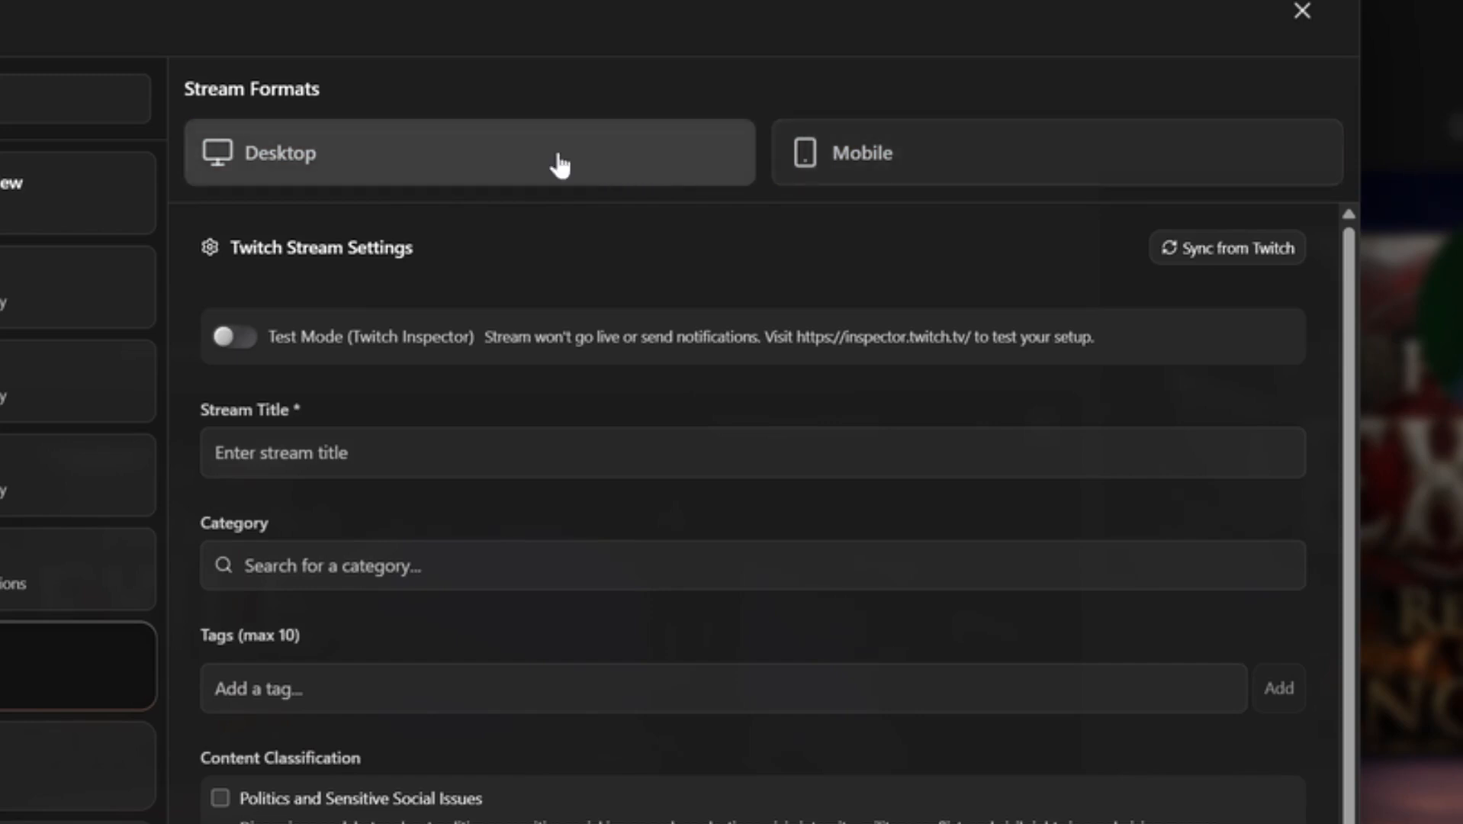
{"action": "left_click", "coordinate": [515, 154]}
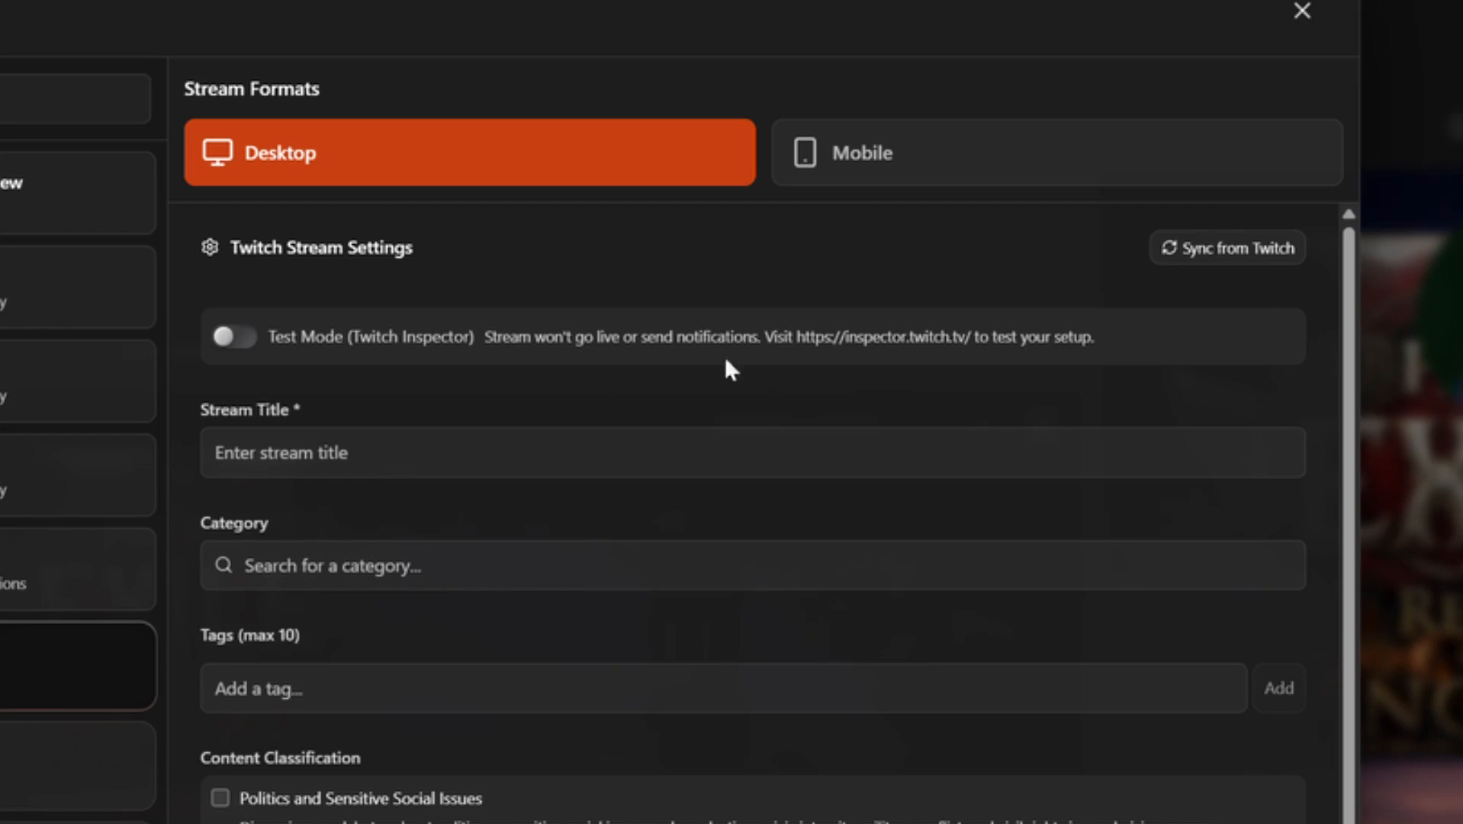
Step: Sync from Twitch, retitle it '[!Drops] Level 1 - Endgame Spiritcaller!' in Path of Exile 2, then view YouTube
{"action": "left_click", "coordinate": [1250, 253]}
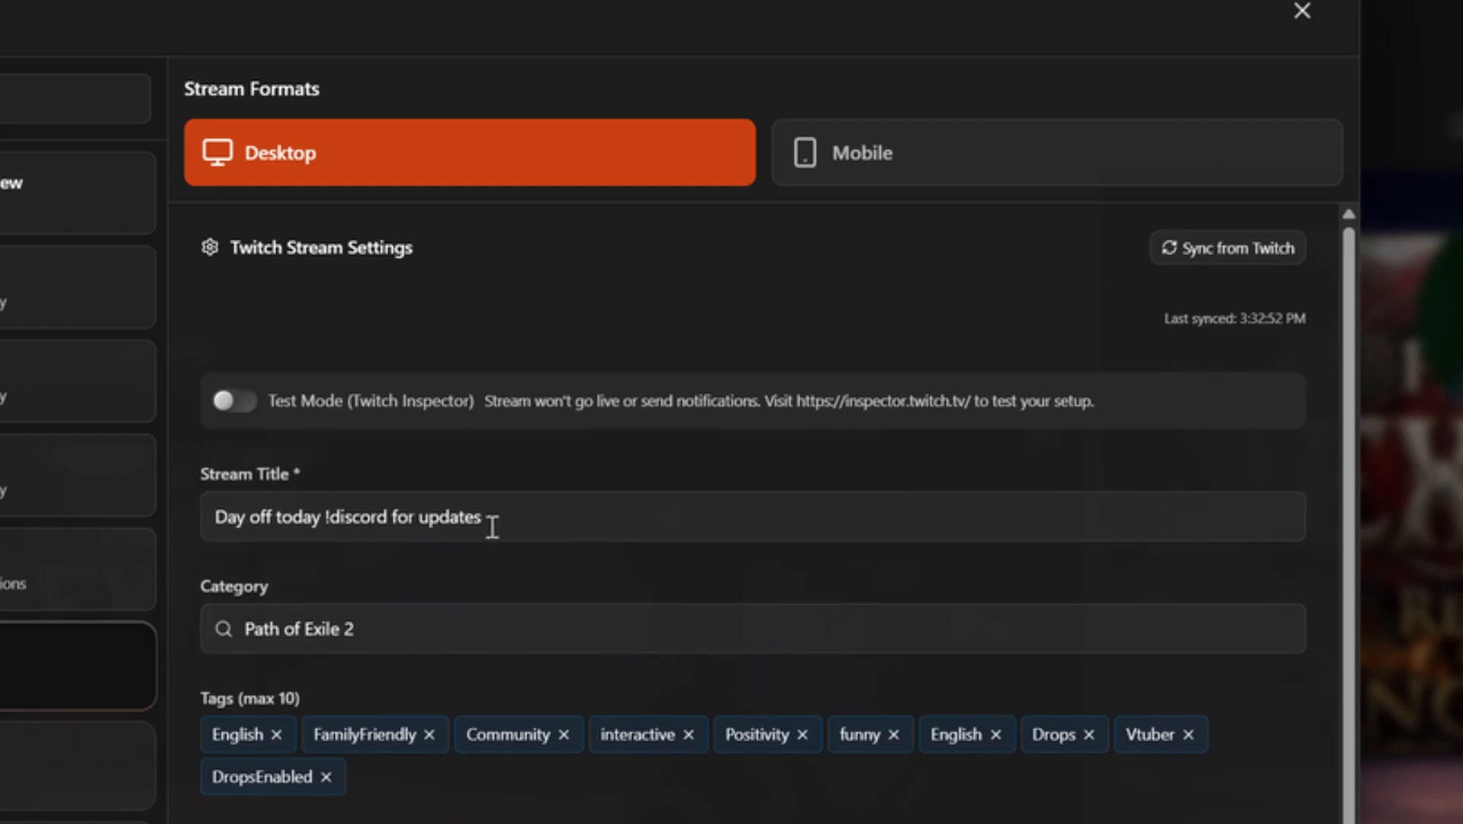
{"action": "left_click_drag", "start_coordinate": [651, 532], "coordinate": [179, 513]}
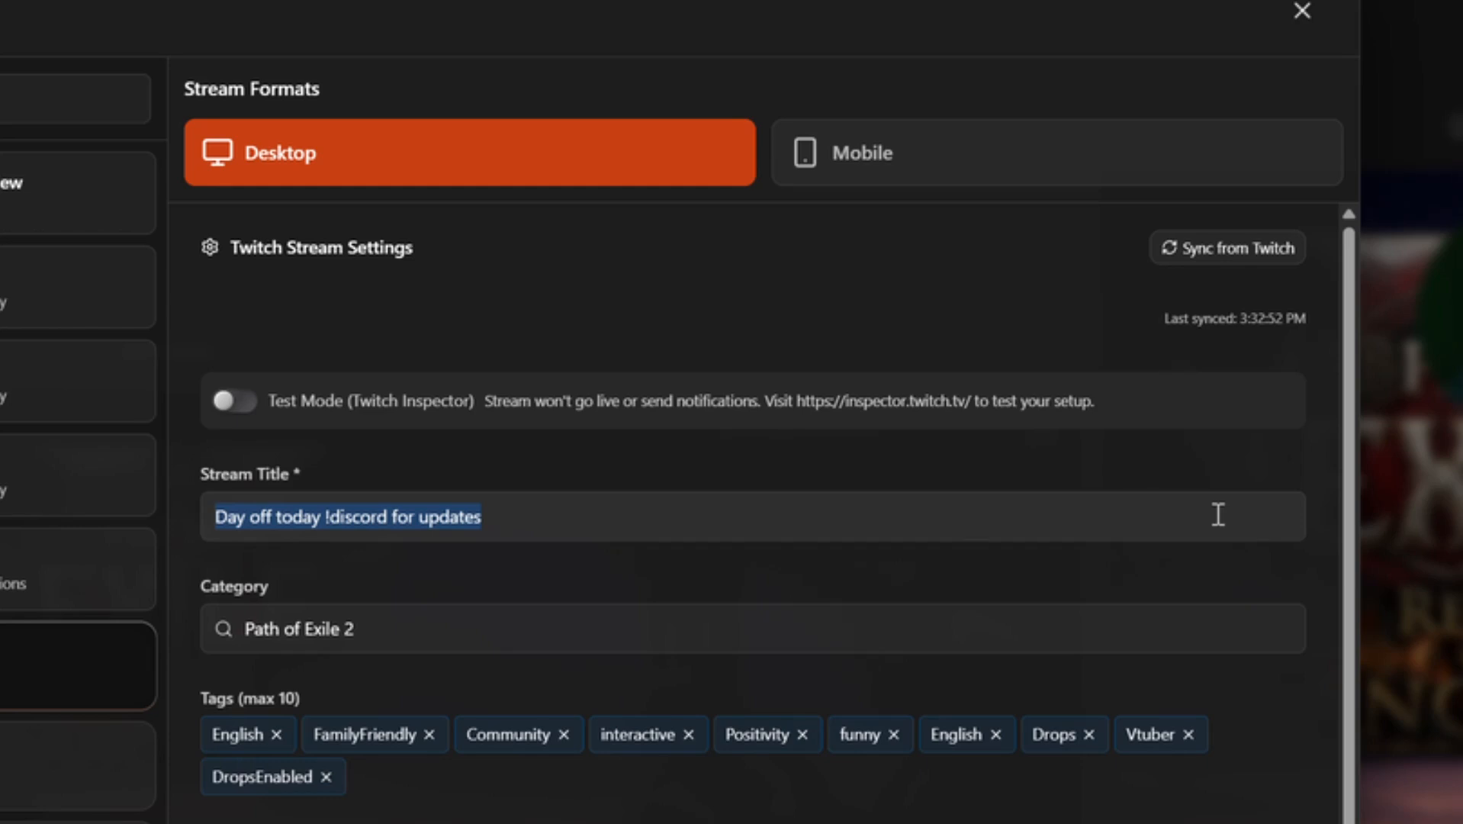
{"action": "type", "text": "[!Drops] Level 1 - Endgame Spiritcaller!"}
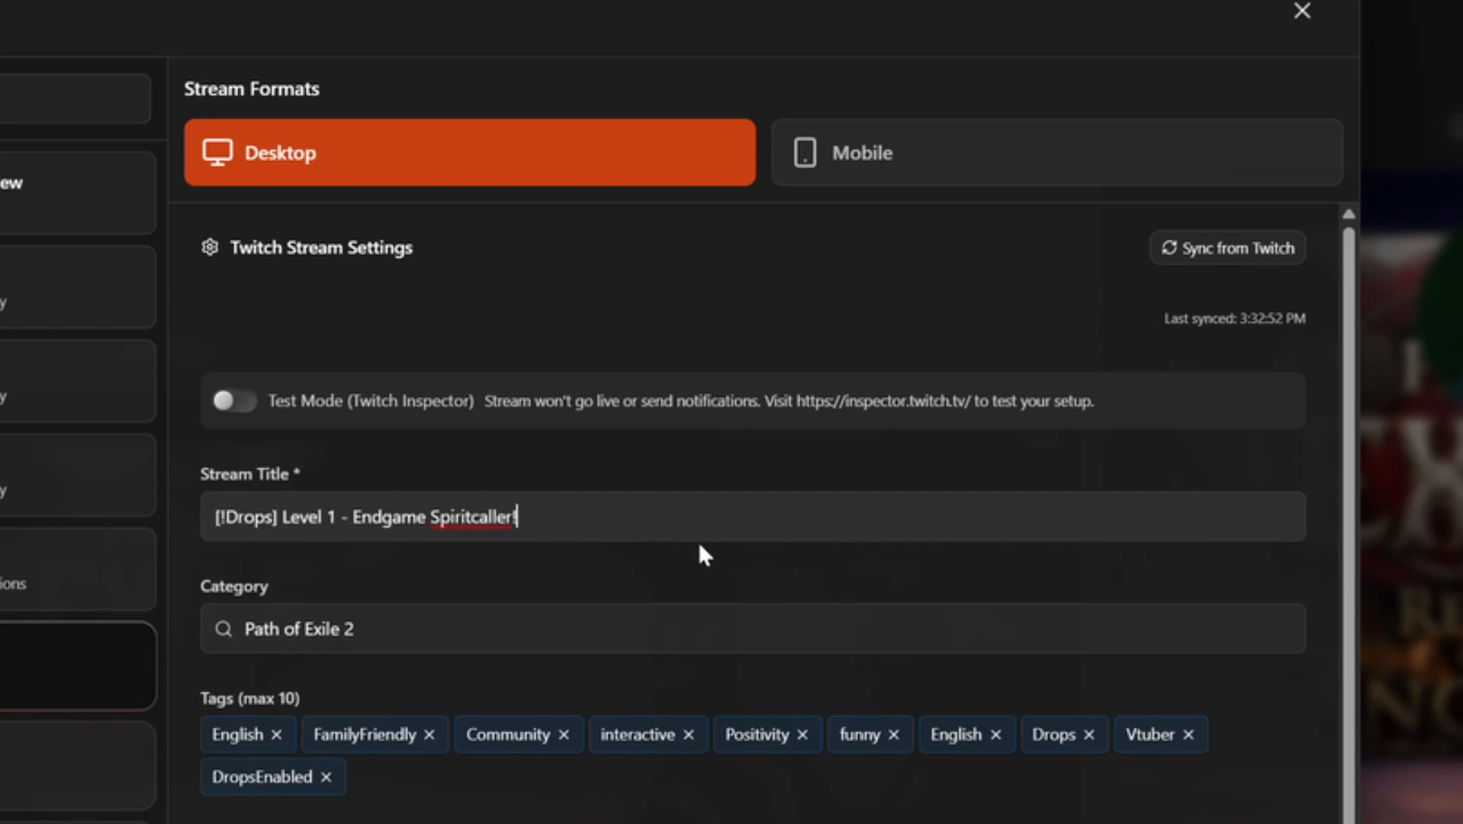
{"action": "key", "text": "ctrl+a"}
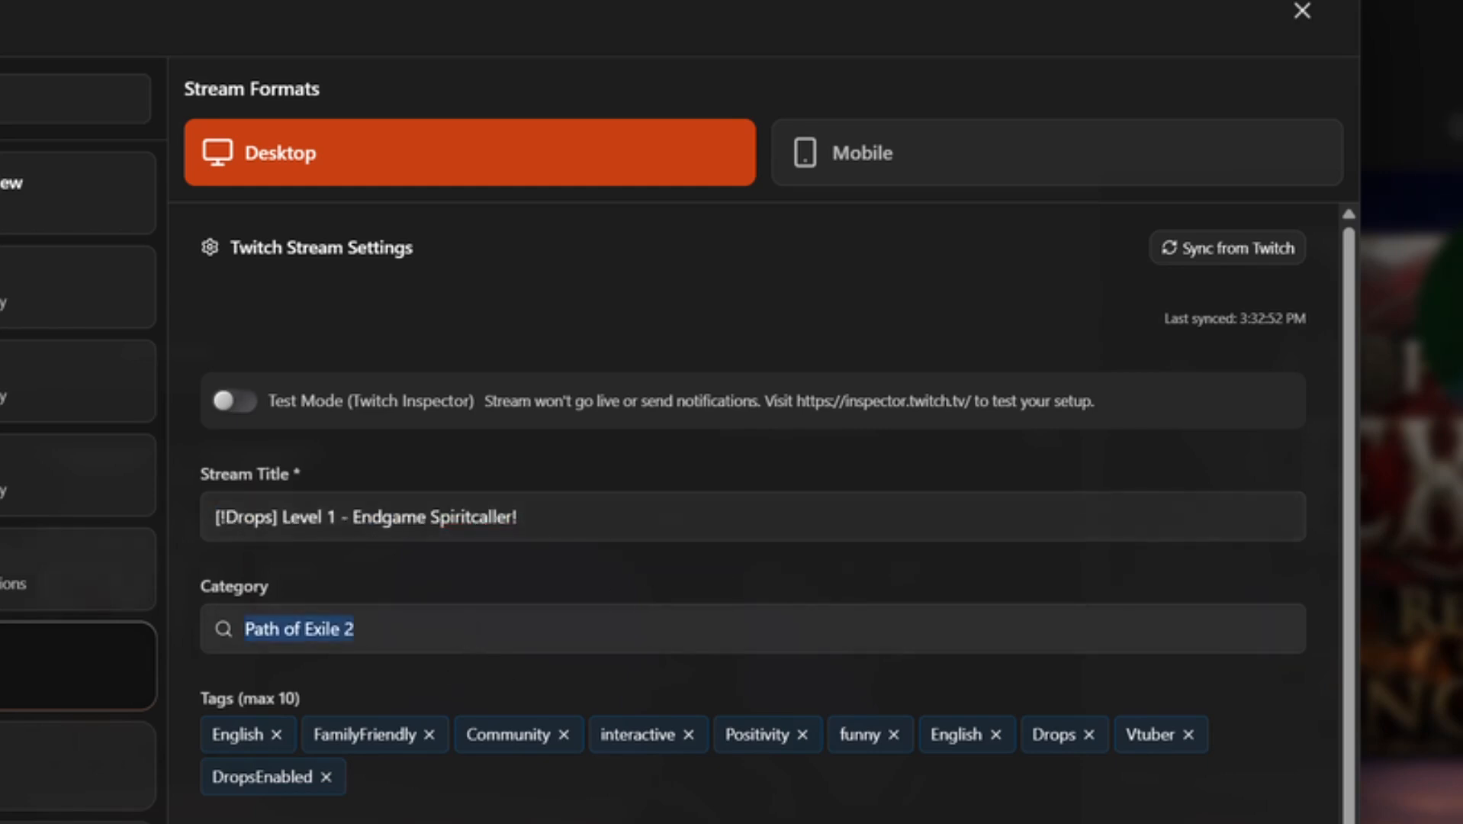
{"action": "key", "text": "BackSpace"}
{"action": "type", "text": "pa"}
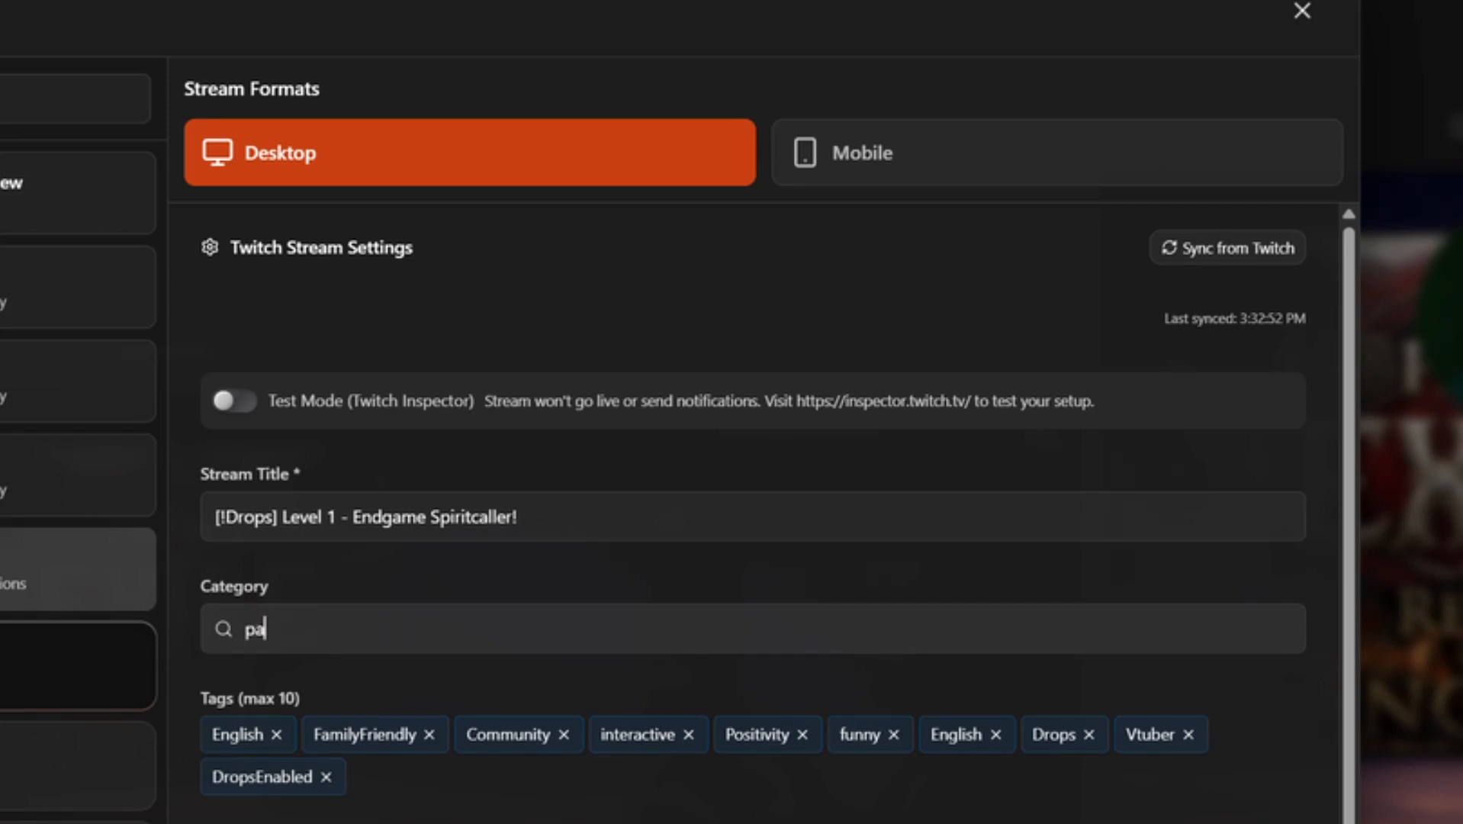
{"action": "type", "text": "th of exile"}
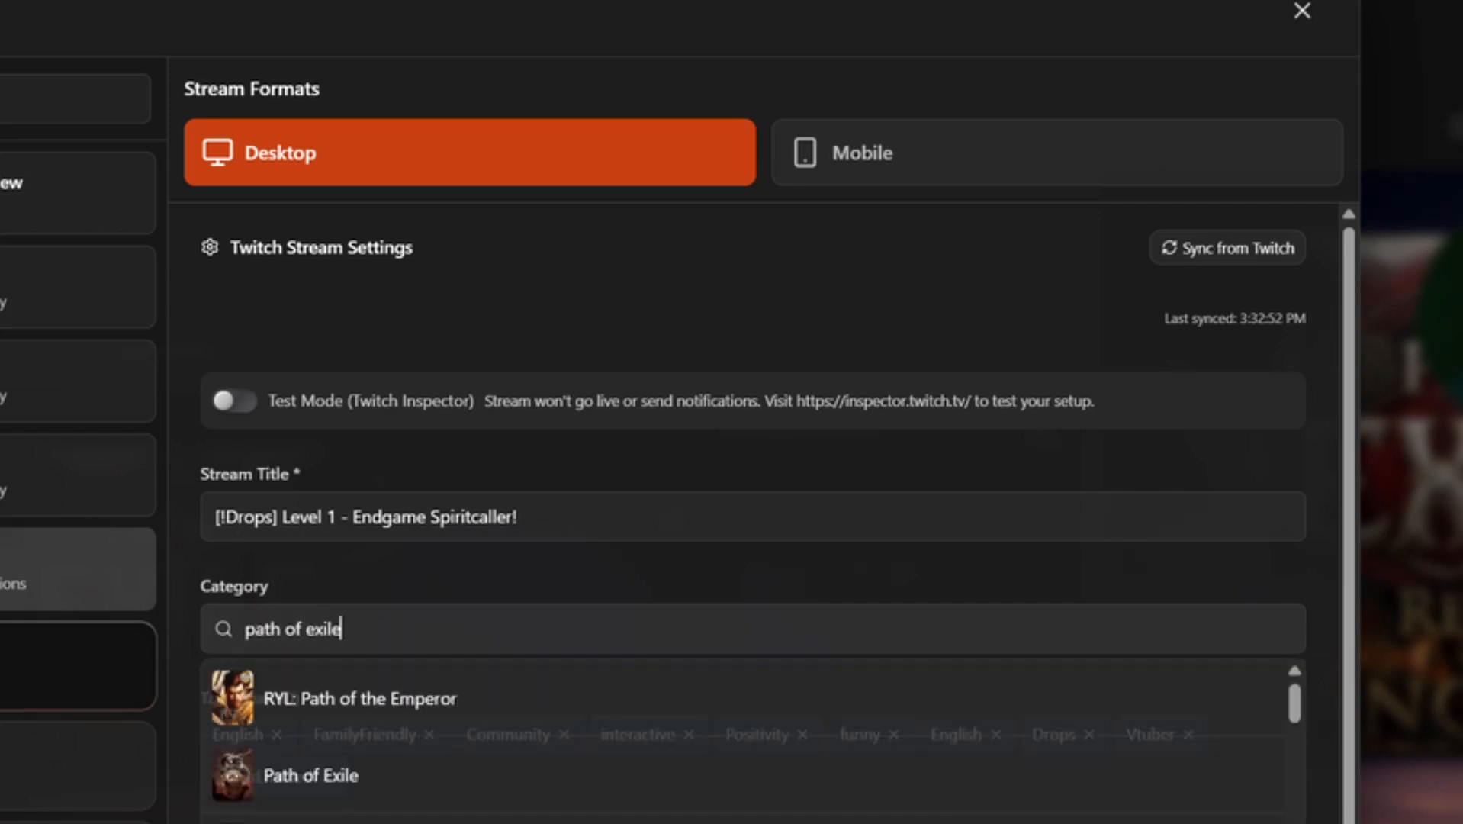
{"action": "left_click", "coordinate": [485, 671]}
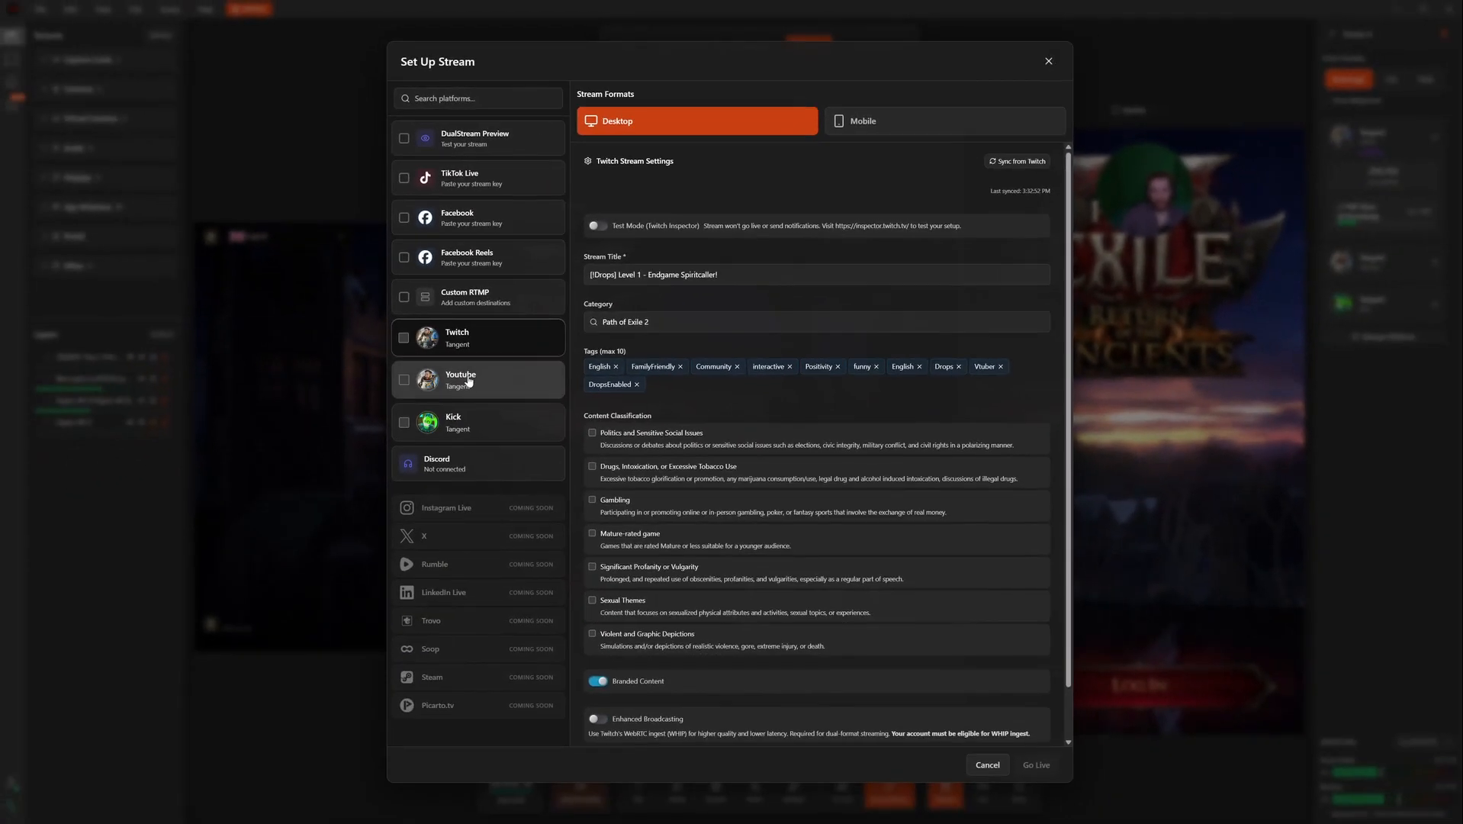
{"action": "left_click", "coordinate": [467, 385]}
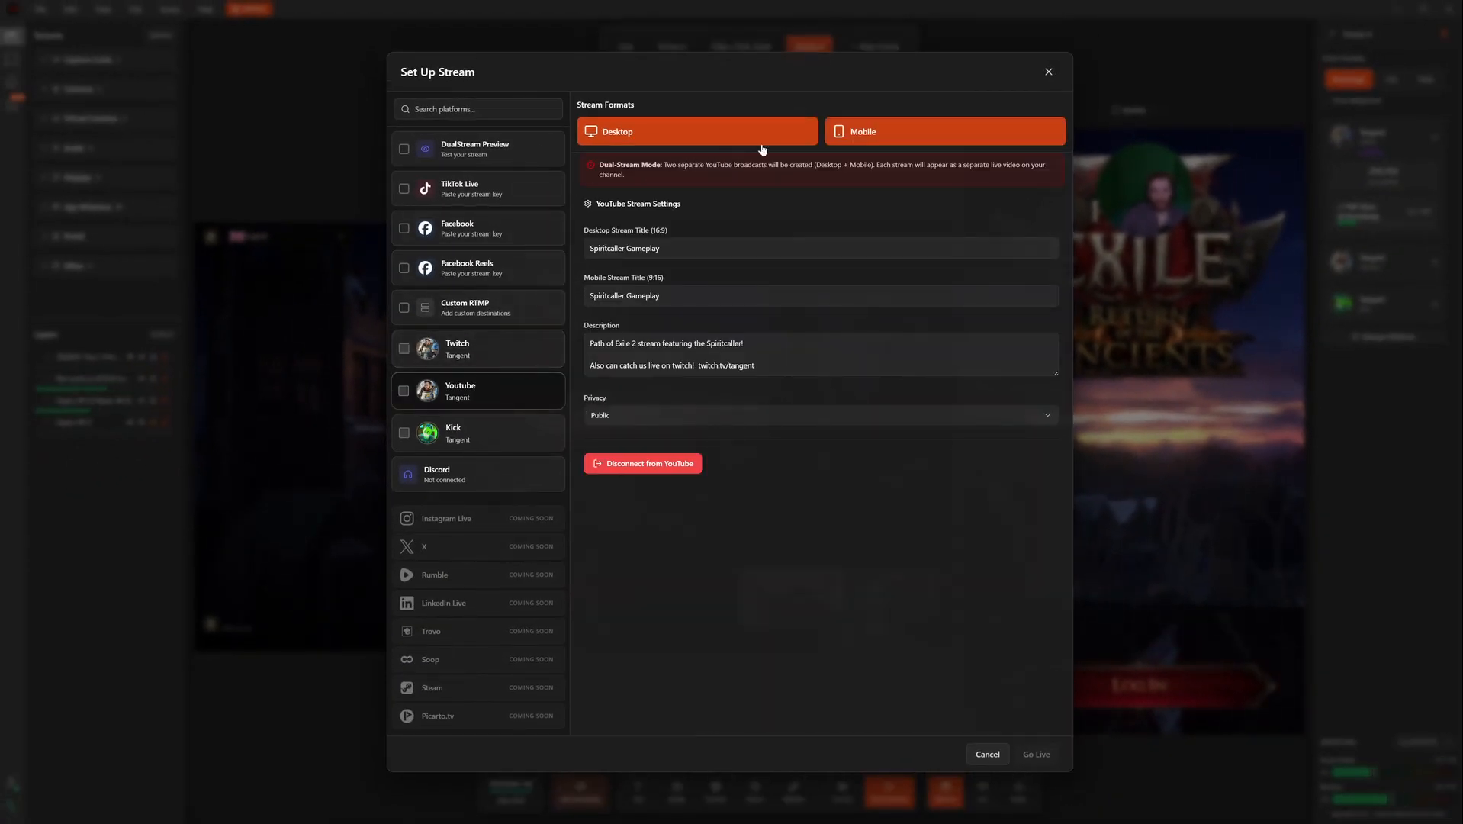
{"action": "left_click", "coordinate": [782, 139]}
{"action": "left_click", "coordinate": [902, 131]}
{"action": "left_click", "coordinate": [733, 139]}
{"action": "left_click", "coordinate": [902, 137]}
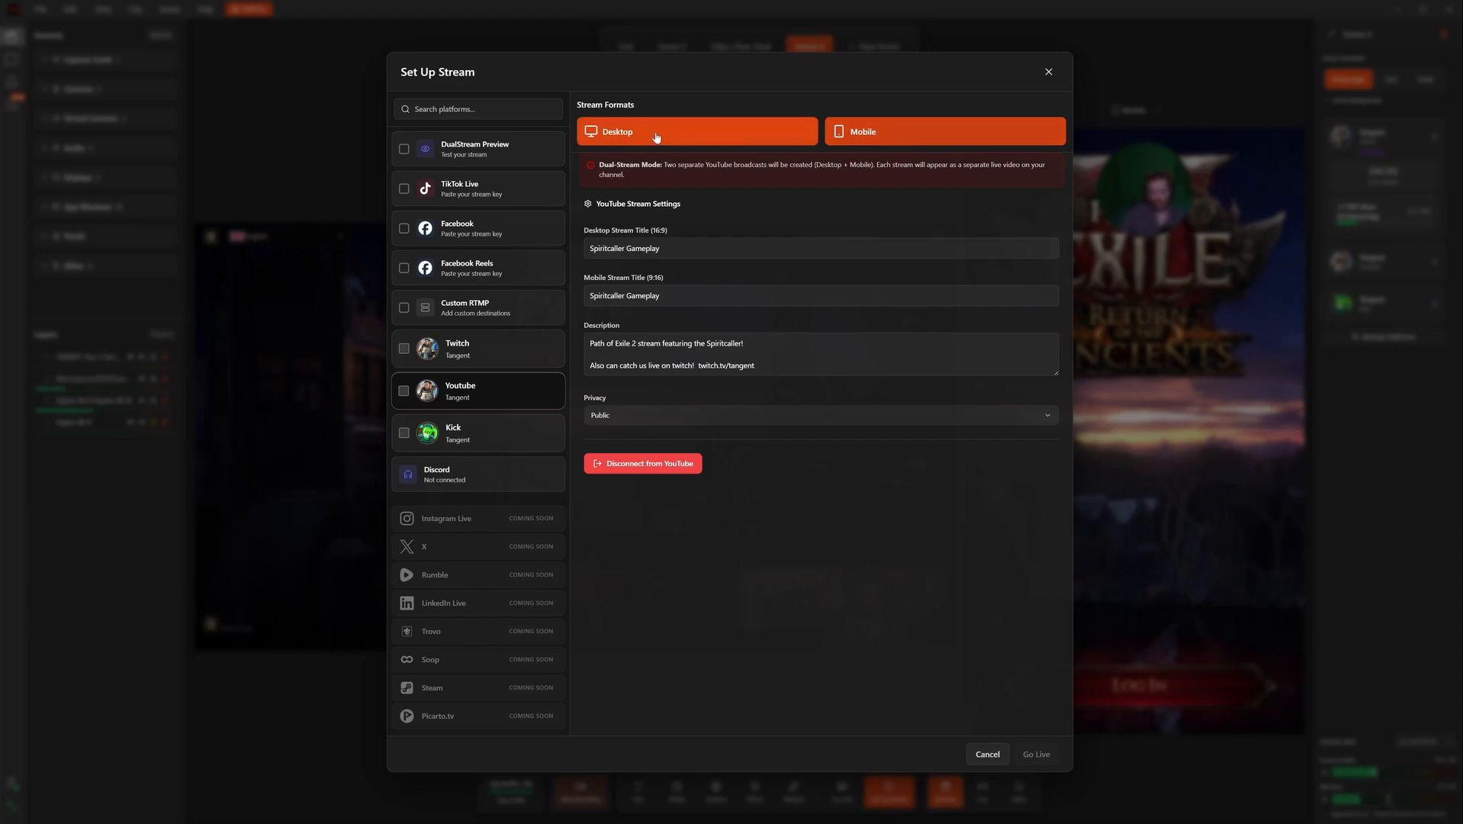
{"action": "left_click", "coordinate": [713, 259]}
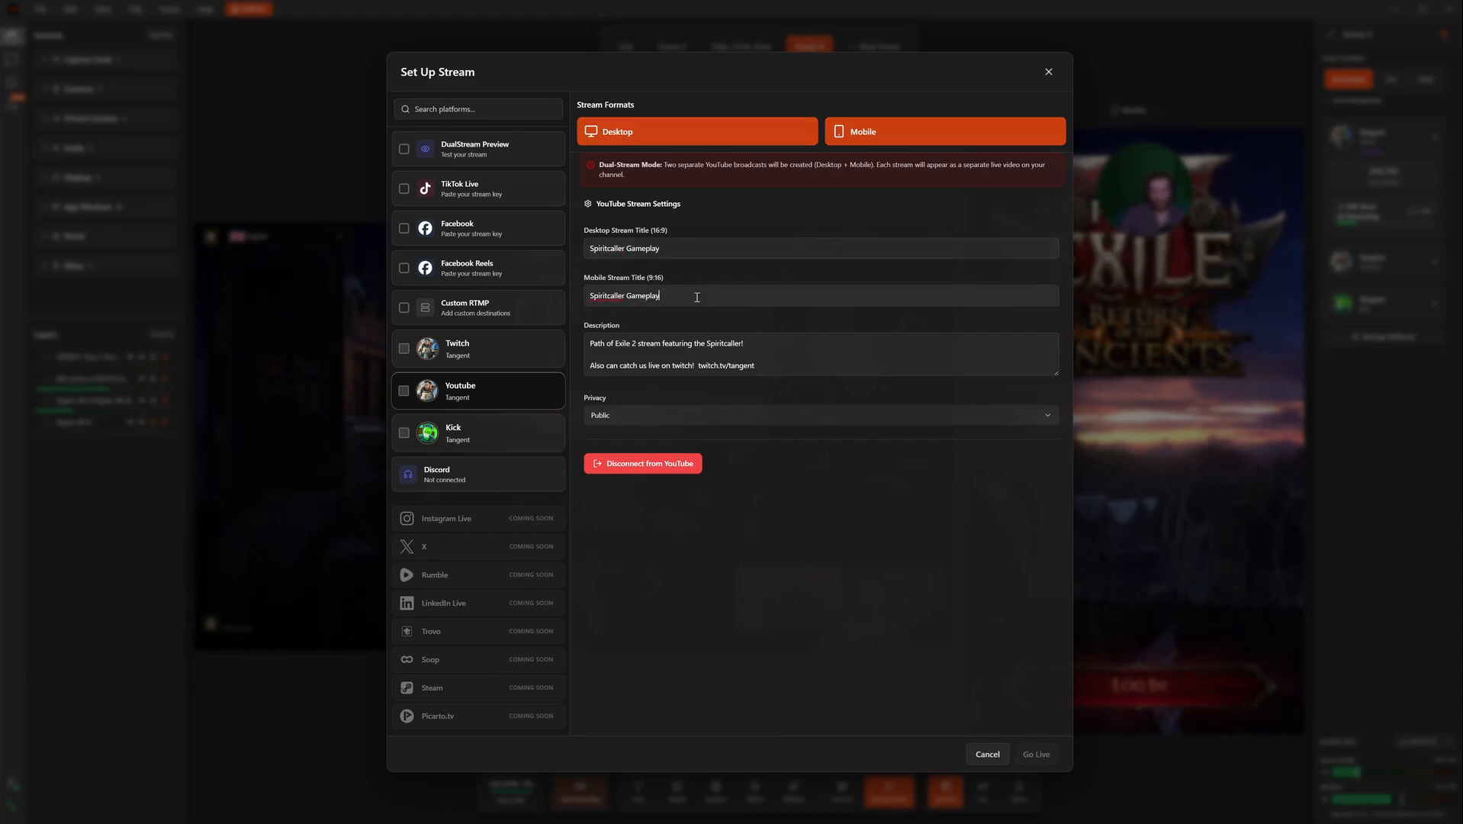
{"action": "left_click", "coordinate": [665, 306]}
{"action": "left_click", "coordinate": [885, 417]}
{"action": "left_click", "coordinate": [890, 422]}
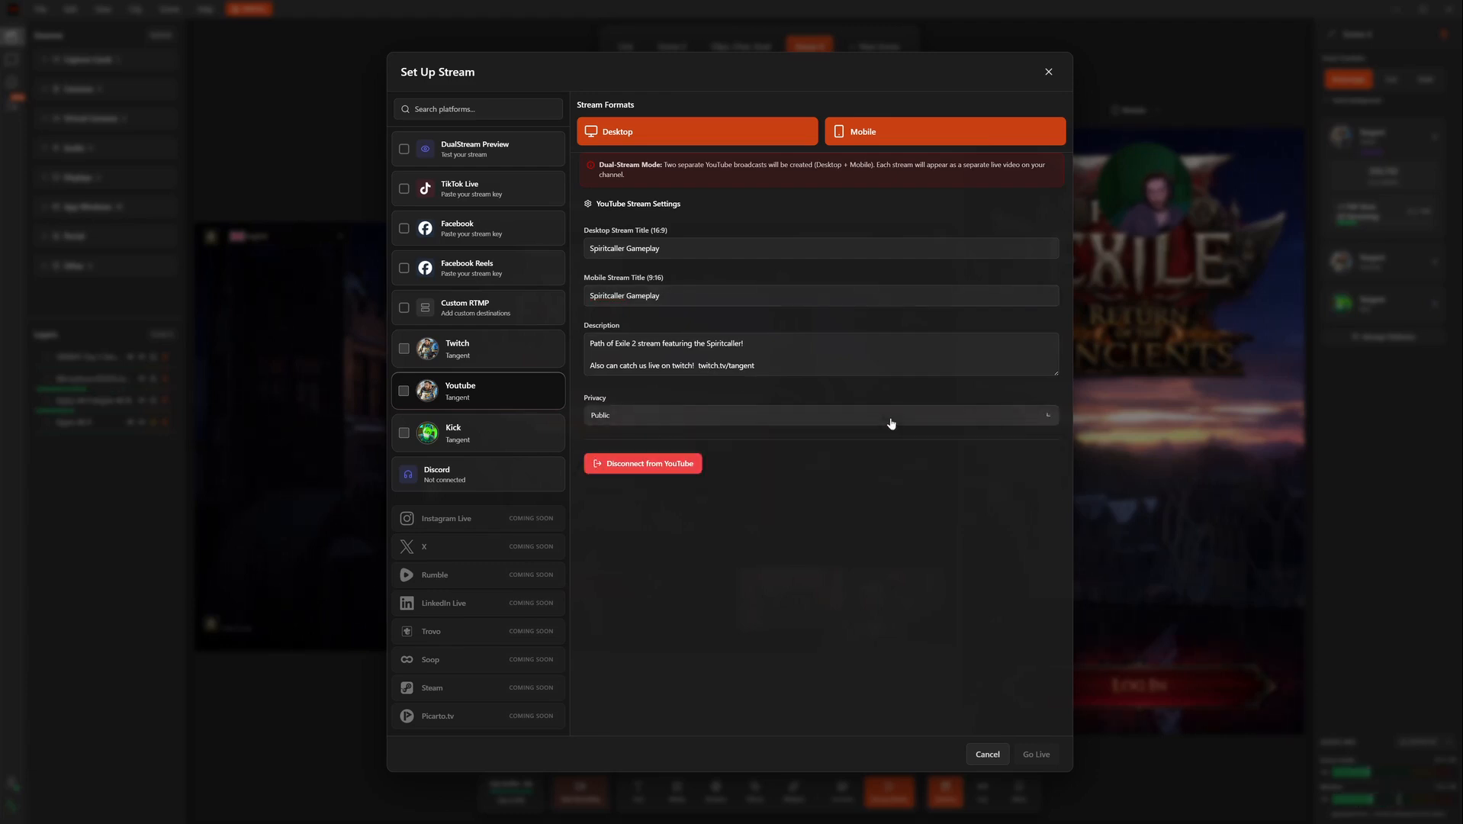
Step: Set Kick to Desktop format, titled 'Path of Exile 2 - New Season Gameplay!', category Path of Exile 2
{"action": "left_click", "coordinate": [488, 441]}
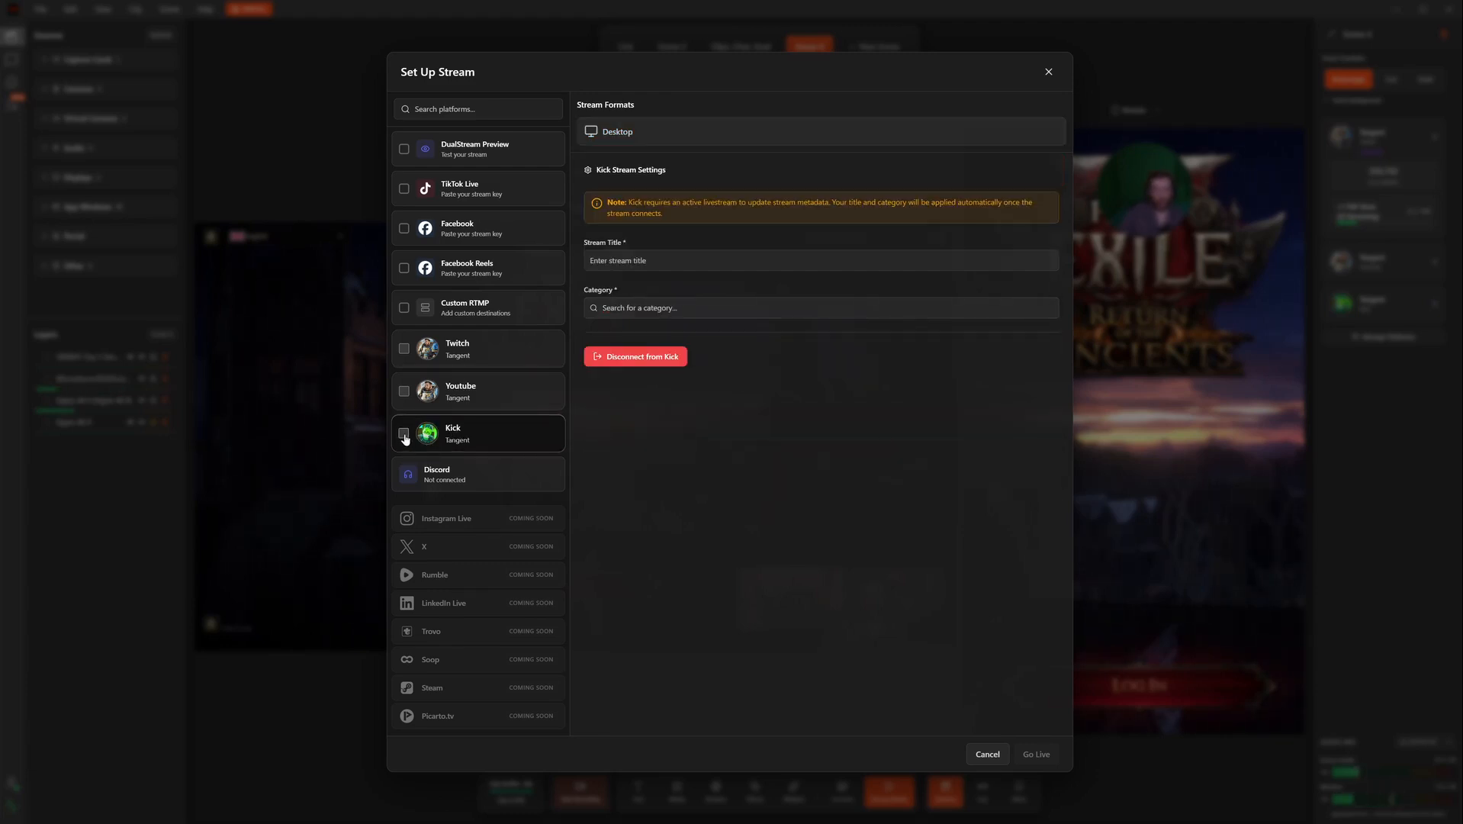
{"action": "left_click", "coordinate": [706, 131]}
{"action": "left_click", "coordinate": [690, 264]}
{"action": "type", "text": "Path of Exile 2 - New Season Gameplay!"}
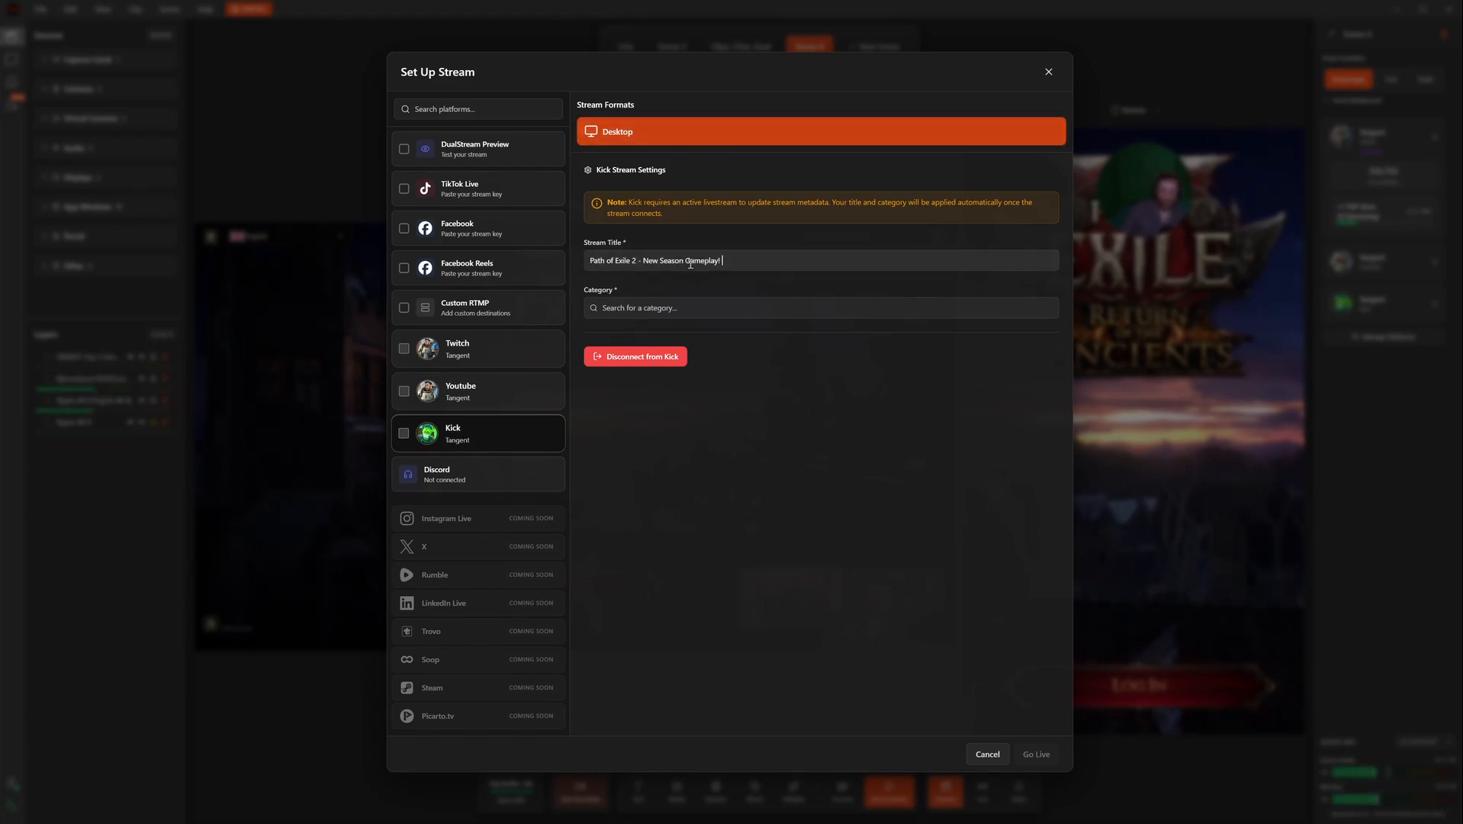
{"action": "left_click", "coordinate": [685, 312]}
{"action": "type", "text": "path of exile 2"}
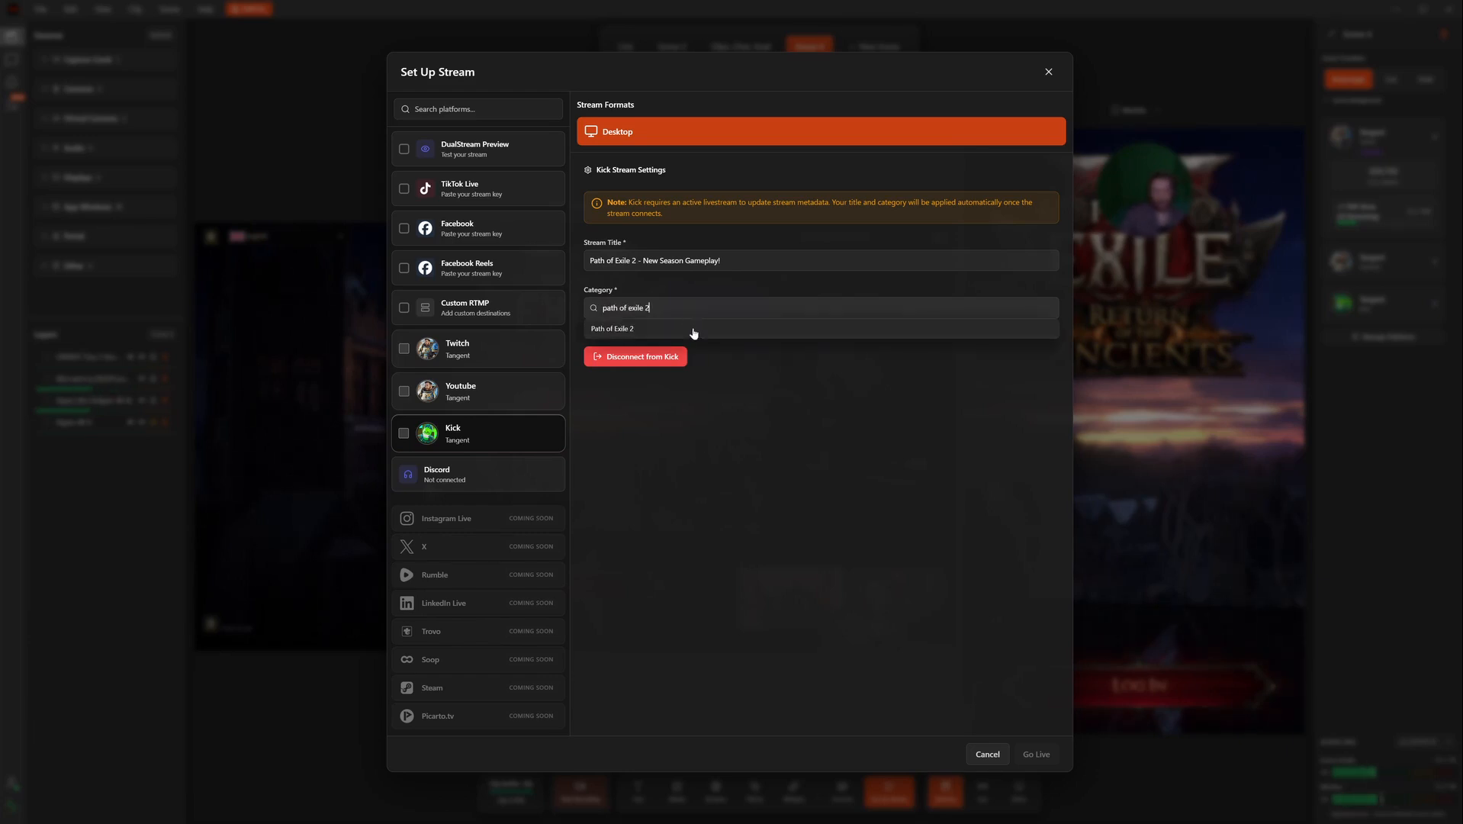
{"action": "left_click", "coordinate": [695, 330]}
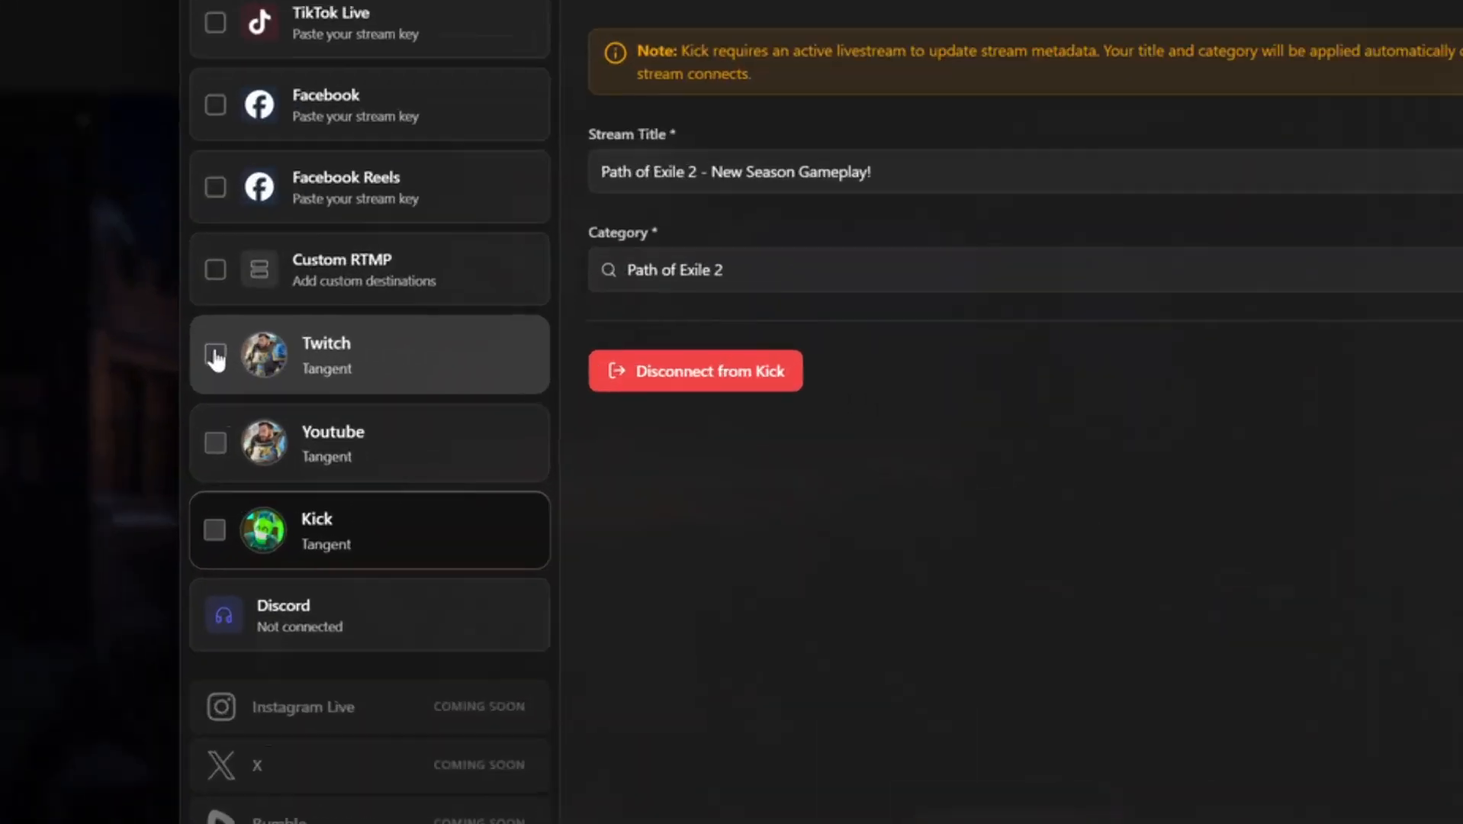
Step: Tick Twitch, YouTube and Kick as destinations, then close Set Up Stream back to Scene 4
{"action": "left_click", "coordinate": [237, 356]}
{"action": "left_click", "coordinate": [237, 437]}
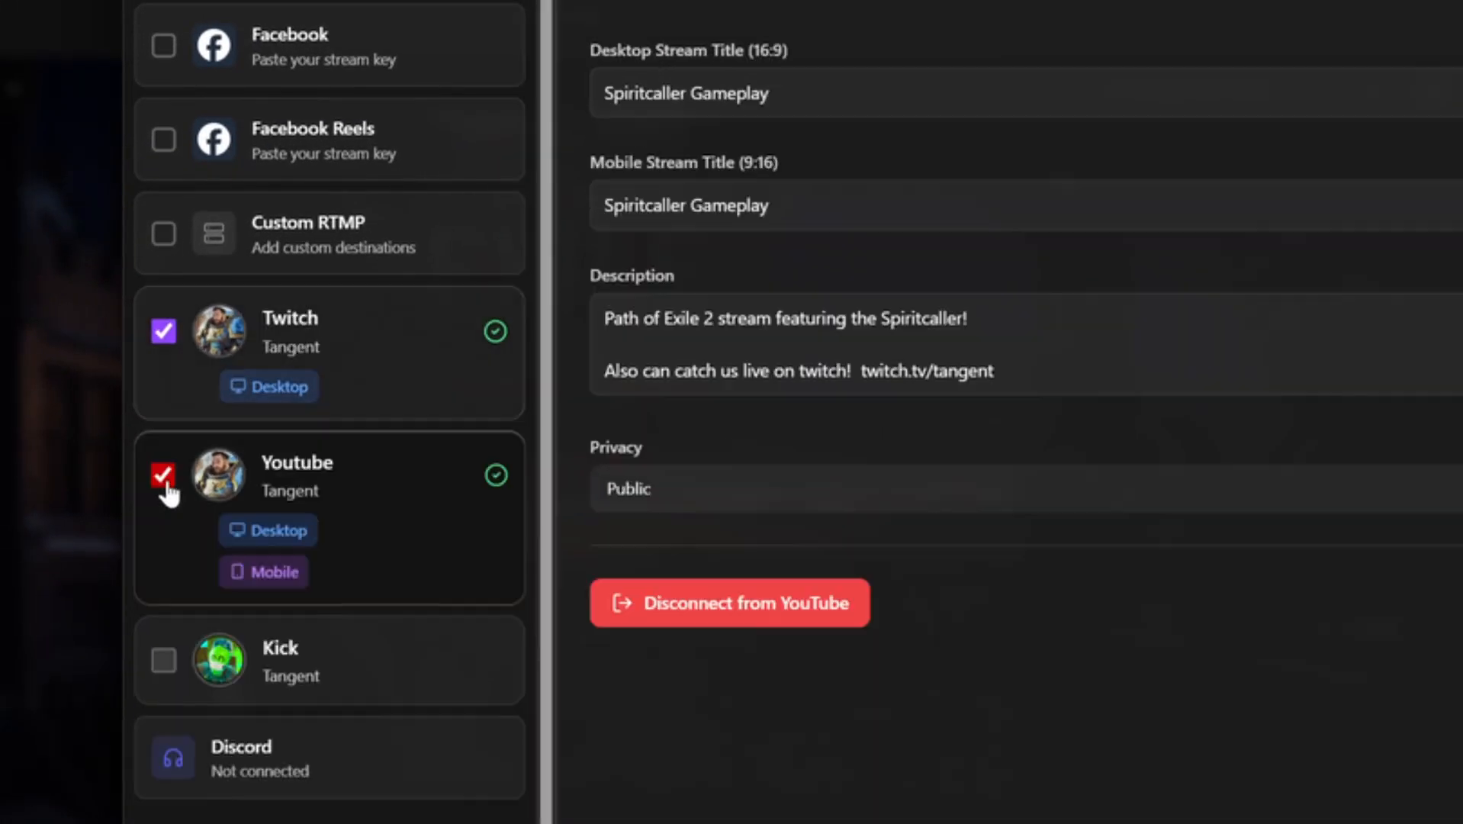
{"action": "left_click", "coordinate": [164, 660]}
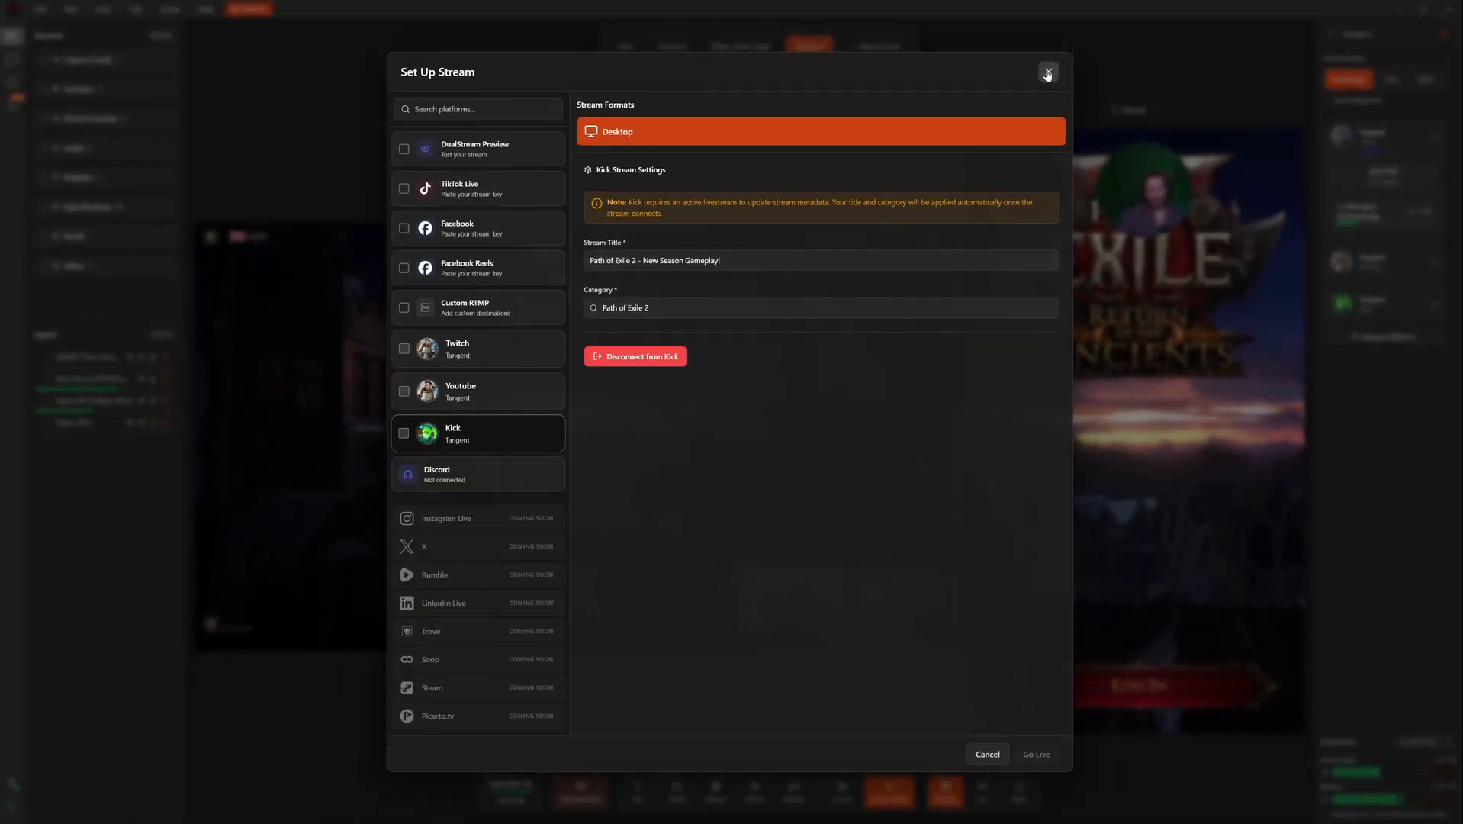
{"action": "left_click", "coordinate": [1049, 72]}
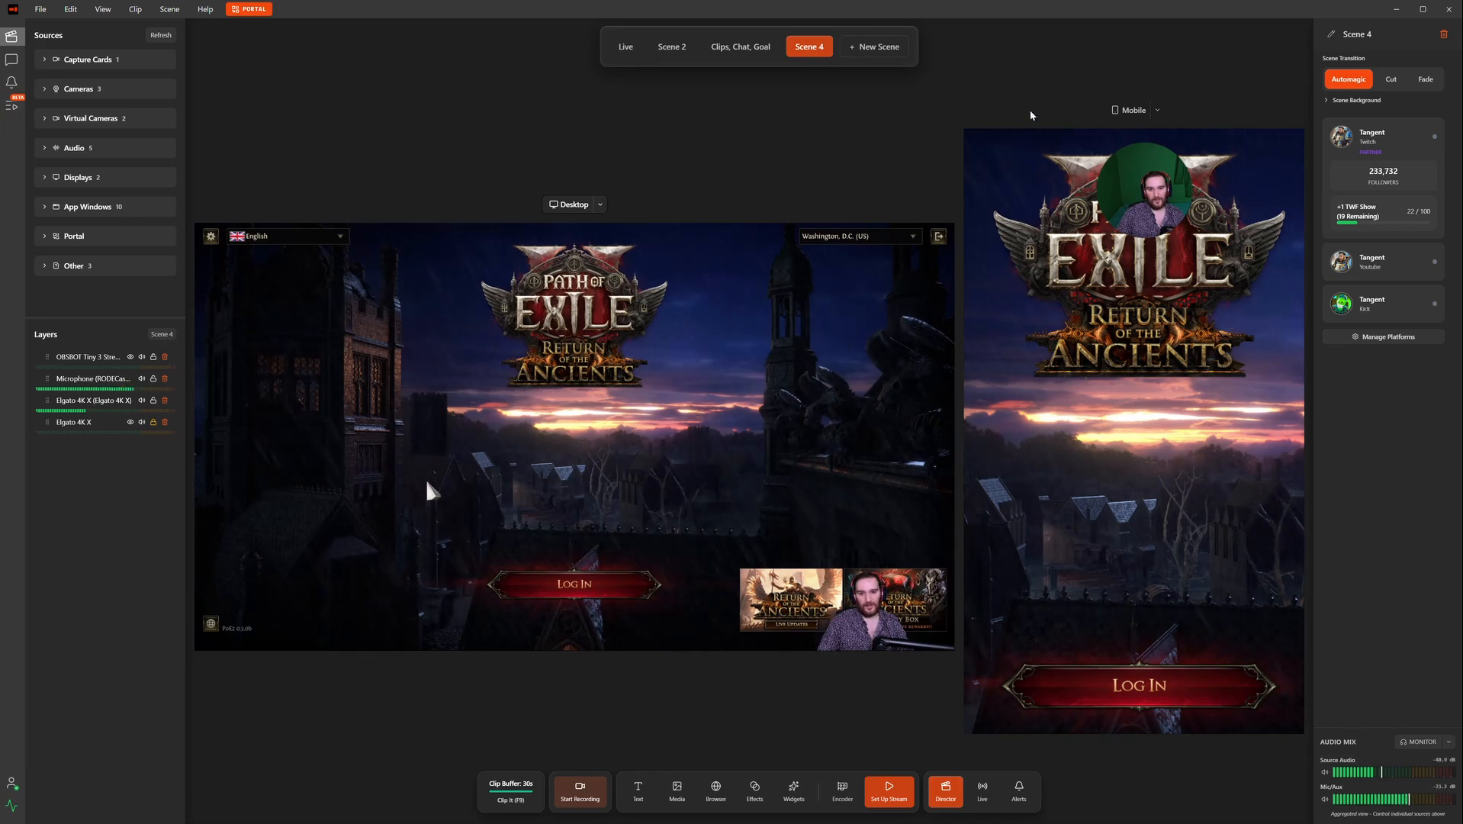